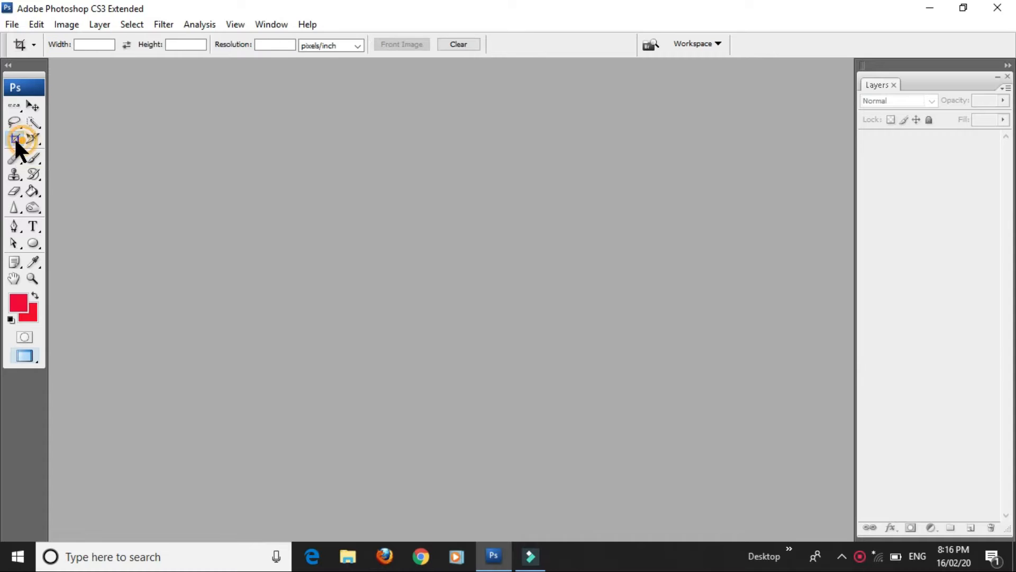
# Step: Configure the Crop tool for a width of 1.5 in, a height of 2 in and a resolution of 300 pixels/inch
pyautogui.click(90, 46)
pyautogui.write('1.5')
pyautogui.press('Tab')
pyautogui.write('2')
pyautogui.press('Tab')
pyautogui.write('300')
# Step: Open the photo IMG_20190906_120958 from the Desktop
pyautogui.click(11, 25)
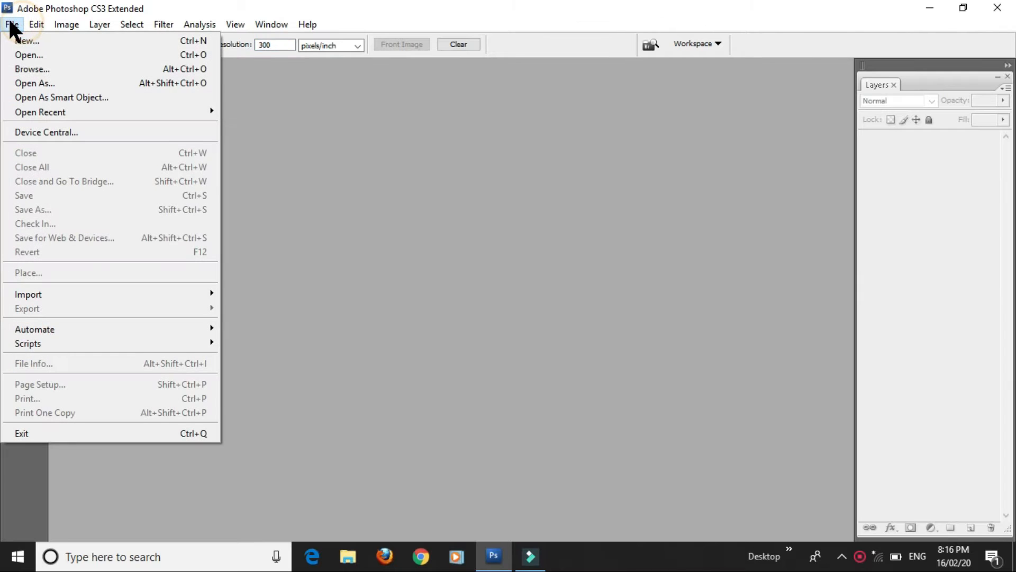
pyautogui.click(25, 54)
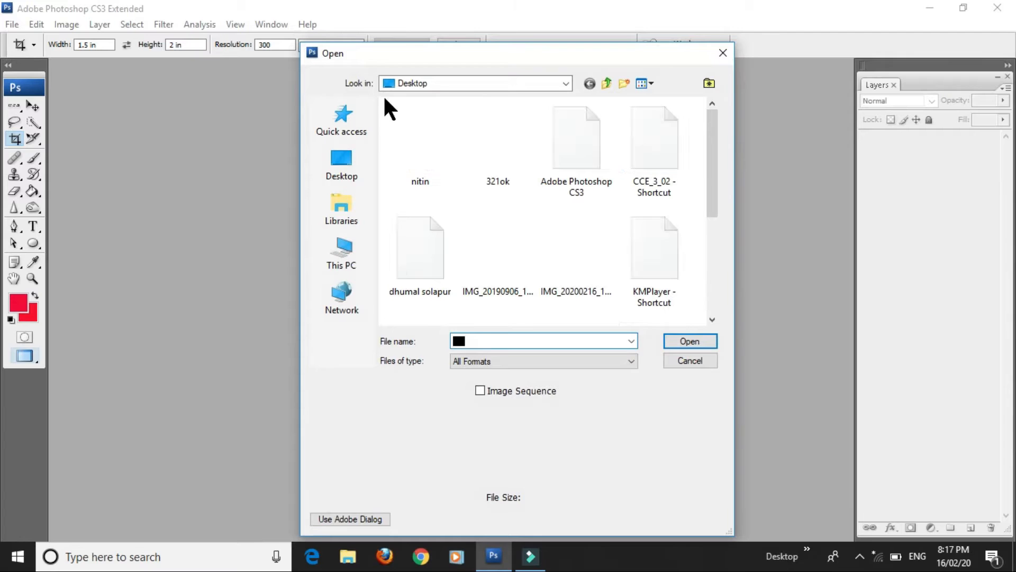
pyautogui.click(356, 151)
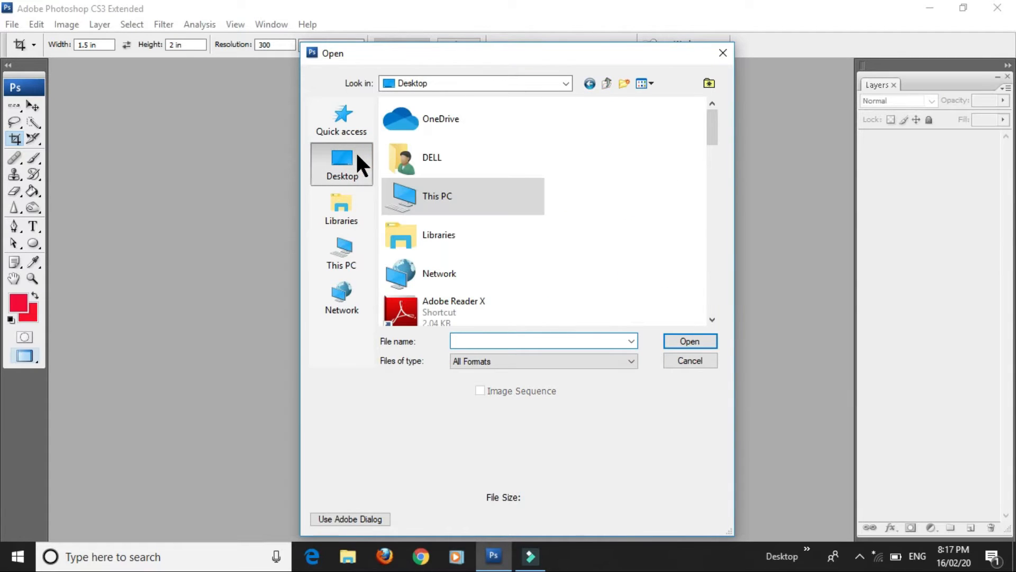
pyautogui.moveTo(709, 128); pyautogui.dragTo(713, 251)
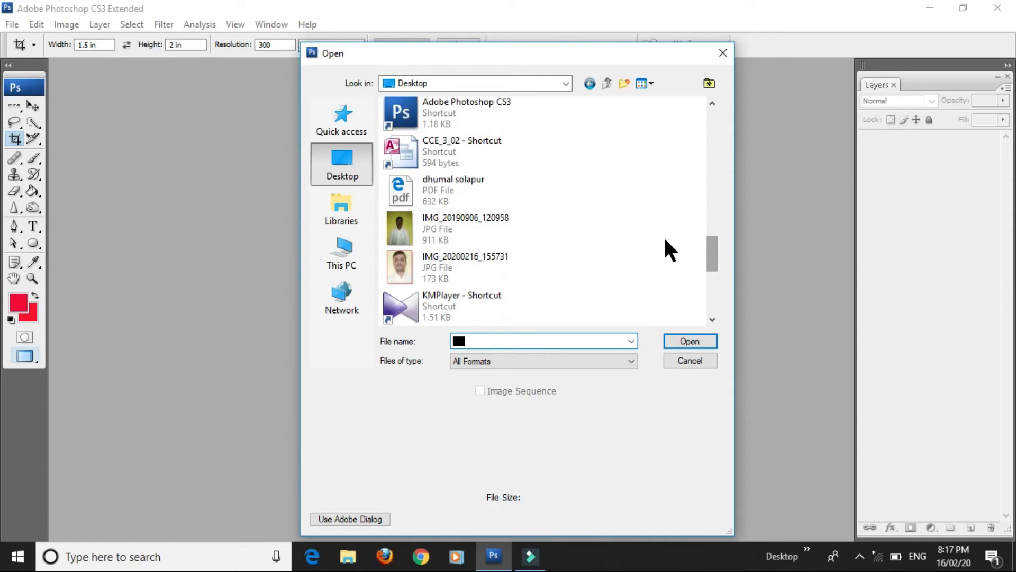
pyautogui.click(470, 215)
pyautogui.click(680, 339)
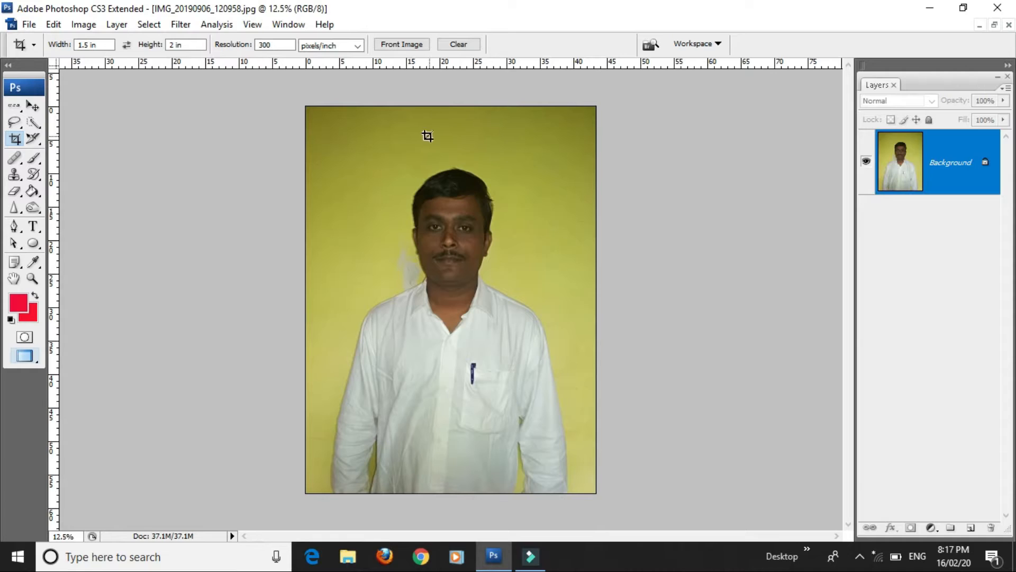
# Step: Crop the photo to the man's head and shoulders, with the head centred in the frame
pyautogui.click(382, 146)
pyautogui.moveTo(382, 146); pyautogui.dragTo(656, 370)
pyautogui.moveTo(520, 311); pyautogui.dragTo(512, 310)
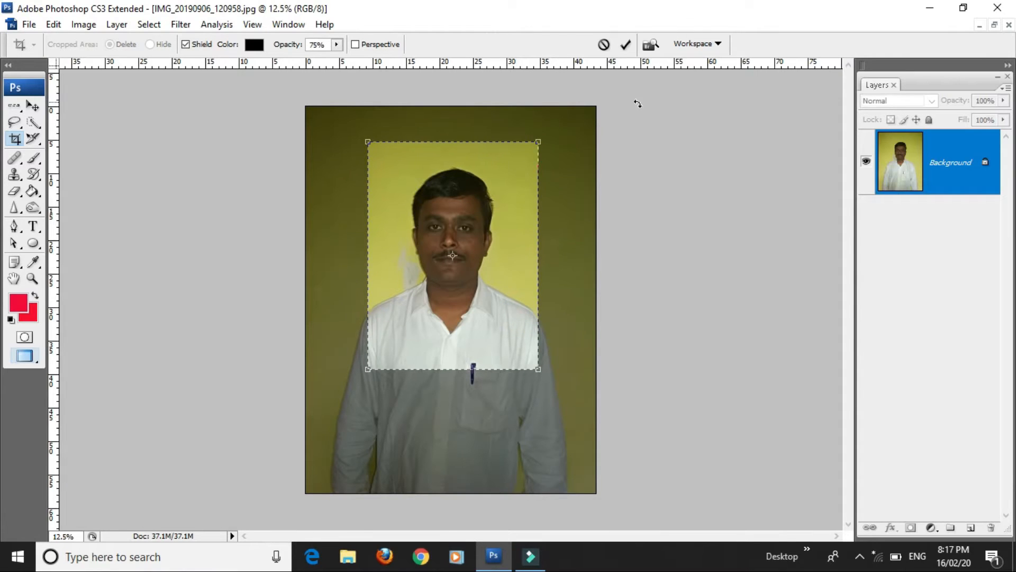
pyautogui.click(624, 45)
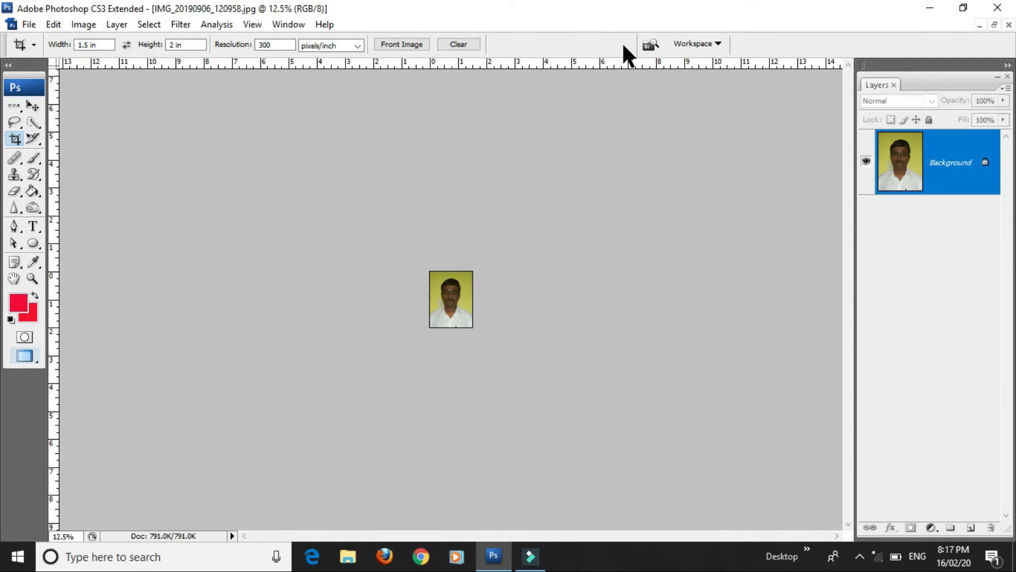
# Step: Select the entire yellow wall around the man with the Quick Selection tool
pyautogui.hotkey('ctrl', '+')
pyautogui.hotkey('ctrl', '+')
pyautogui.hotkey('ctrl', '+')
pyautogui.hotkey('ctrl', '+')
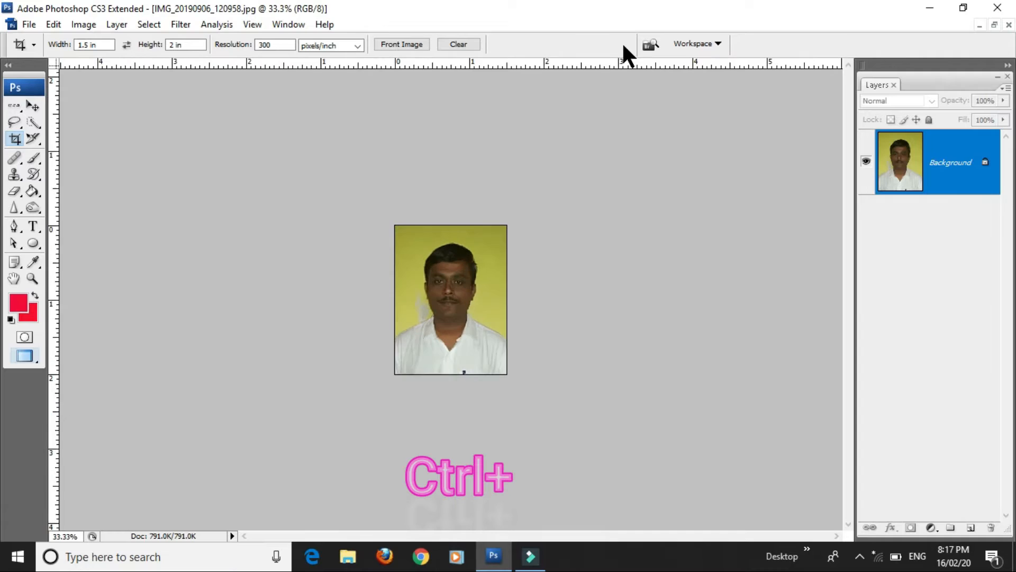
pyautogui.hotkey('ctrl', '+')
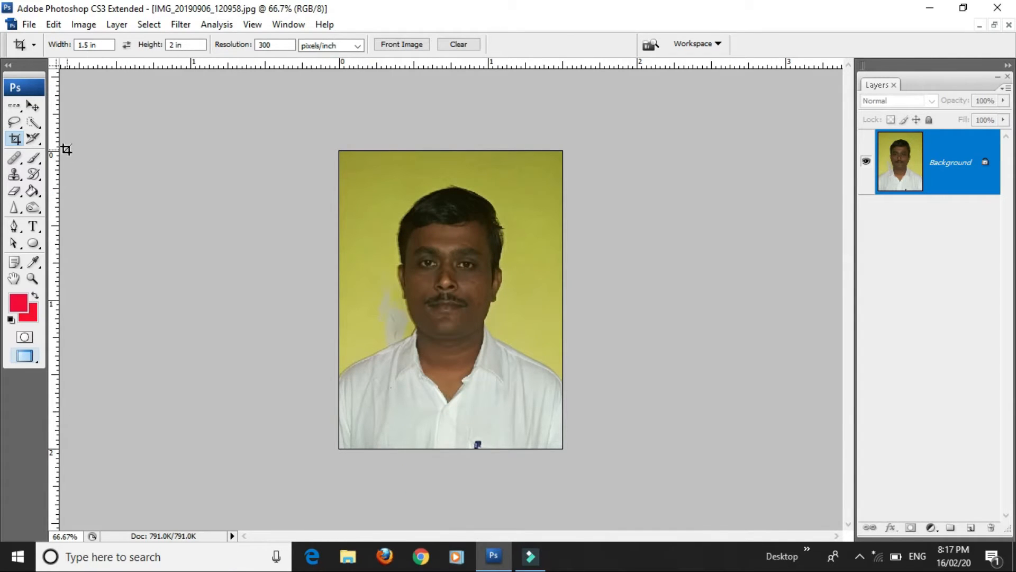
pyautogui.click(32, 121)
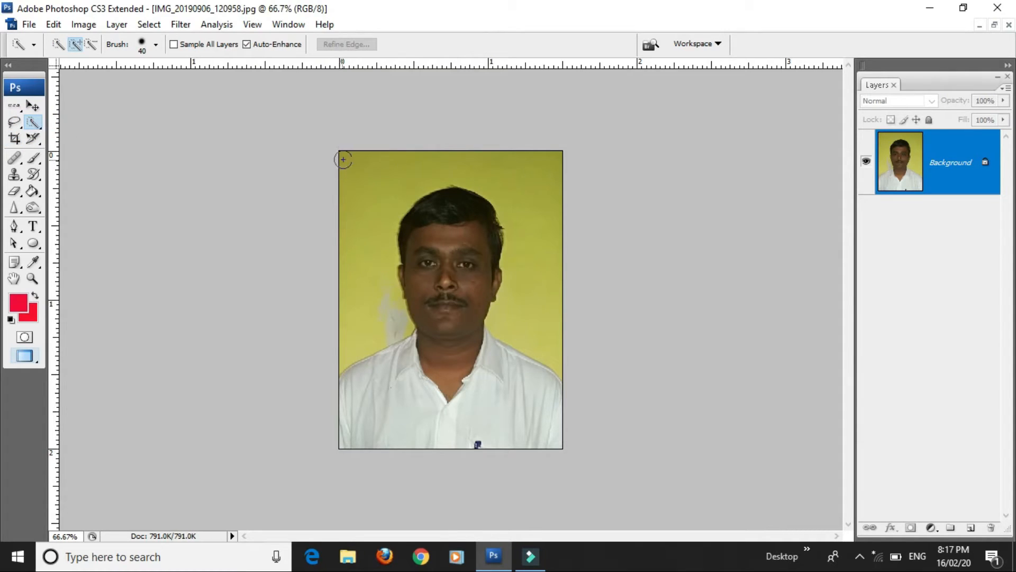
pyautogui.moveTo(345, 155); pyautogui.dragTo(374, 209)
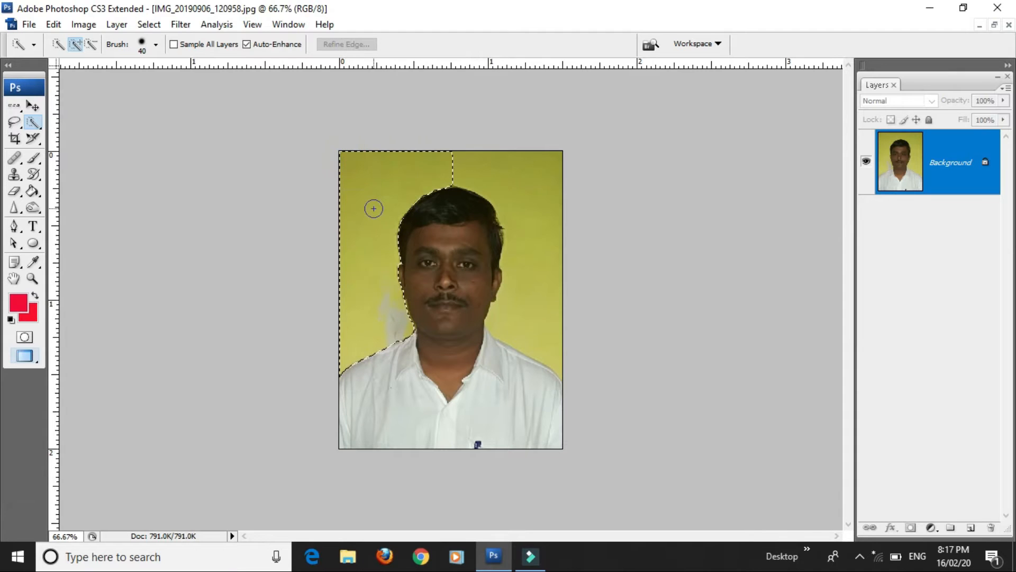
pyautogui.moveTo(454, 162)
pyautogui.mouseDown()
pyautogui.moveTo(508, 174)
pyautogui.moveTo(520, 192)
pyautogui.mouseUp()
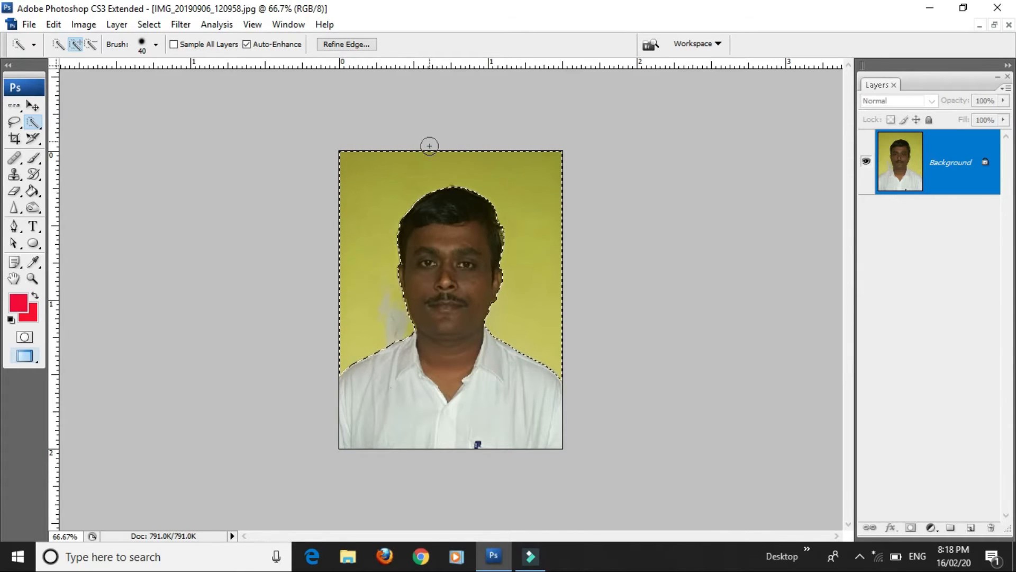
# Step: Set the background colour to red e70a24, replace the selected wall with it, and deselect
pyautogui.click(30, 312)
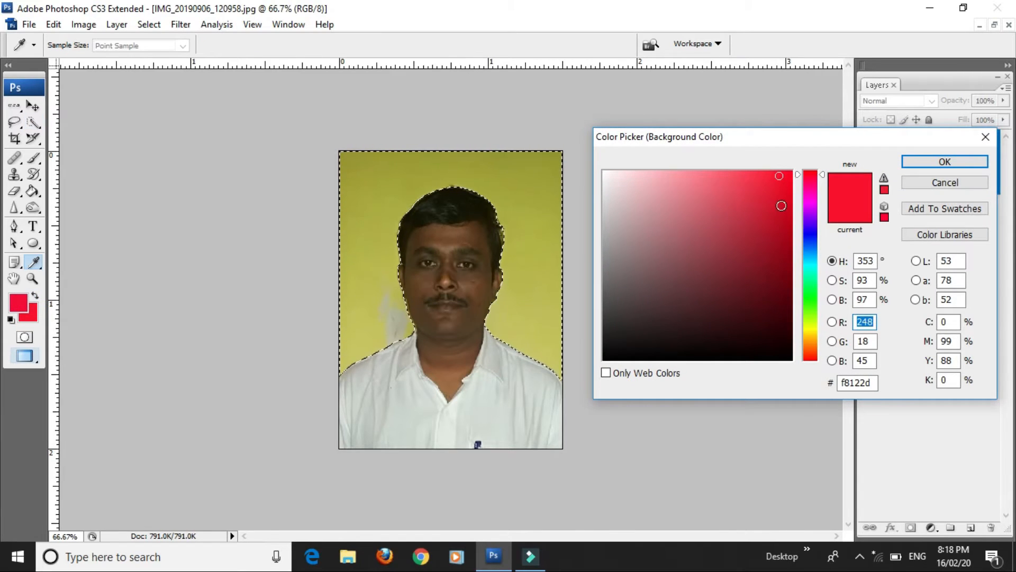
pyautogui.click(771, 219)
pyautogui.click(765, 279)
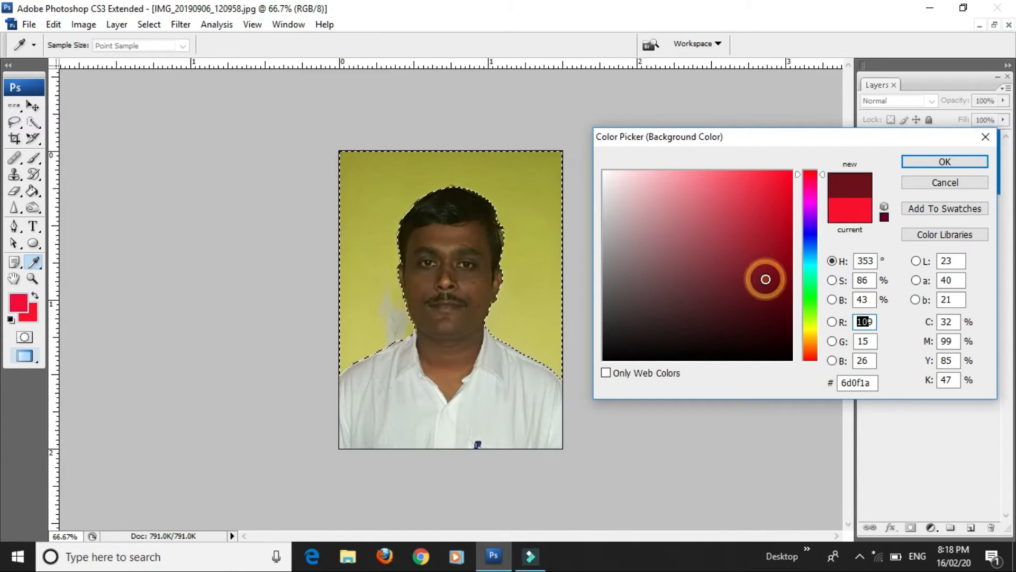
pyautogui.click(785, 188)
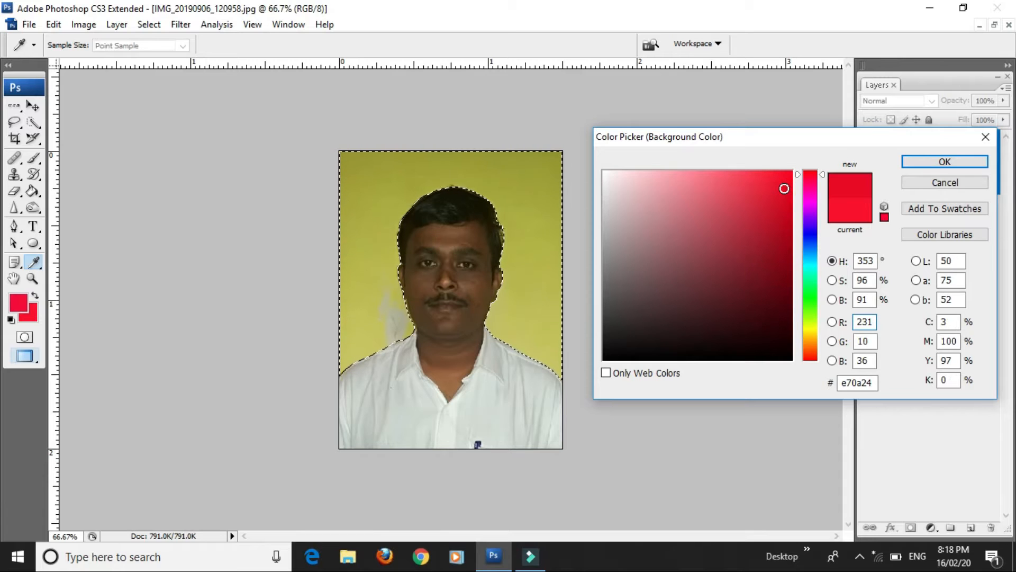
pyautogui.click(929, 159)
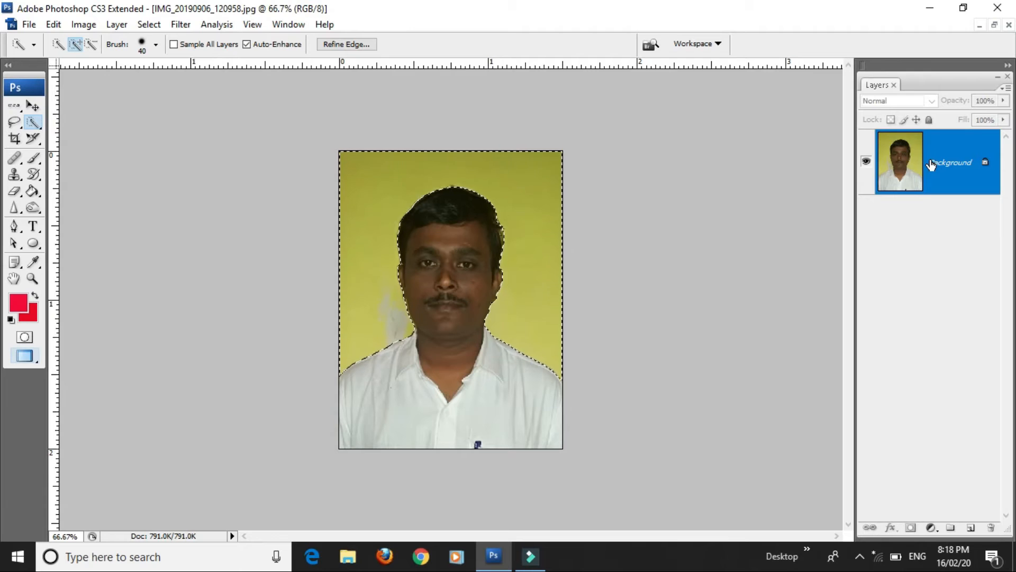
pyautogui.press('Delete')
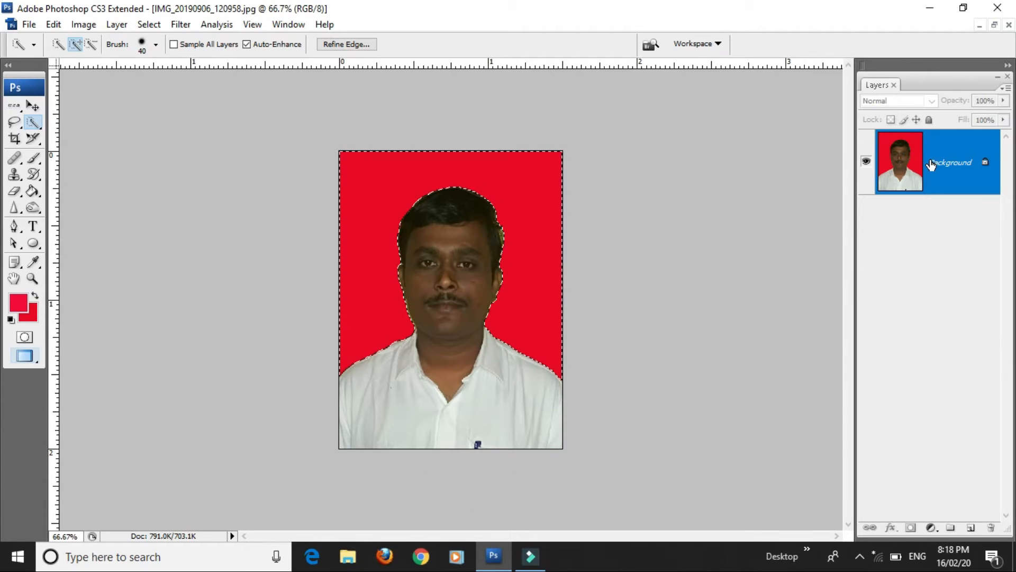
pyautogui.click(14, 139)
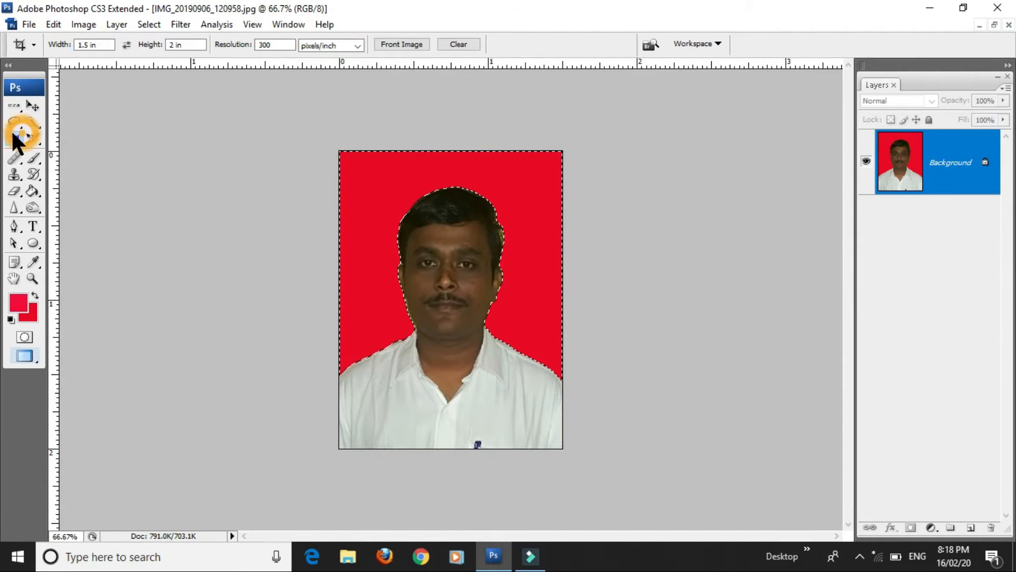
pyautogui.click(187, 161)
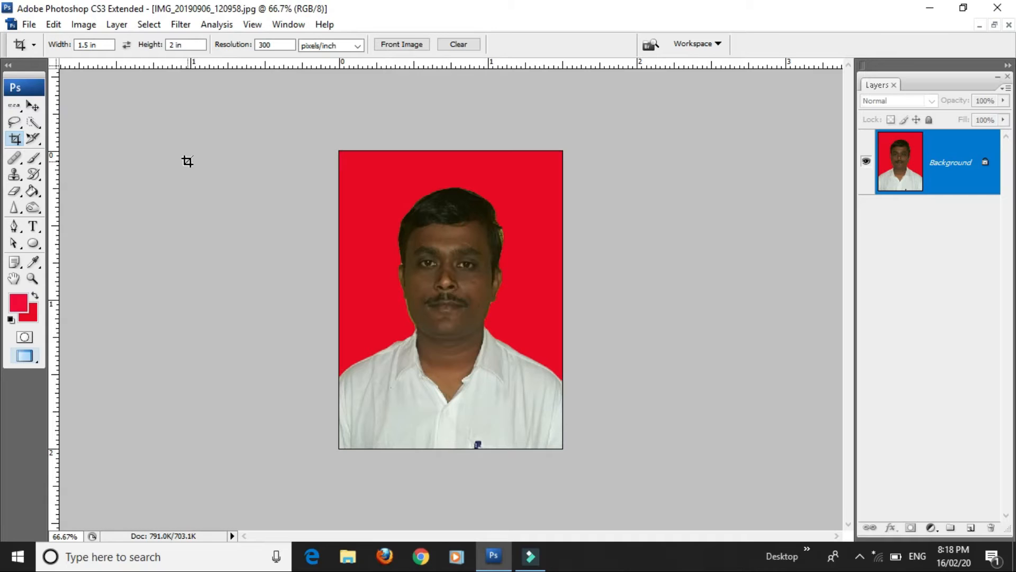
# Step: Add a centred 10 px stroke in near-black 191214 around the whole photo and clear the selection
pyautogui.hotkey('ctrl', 'a')
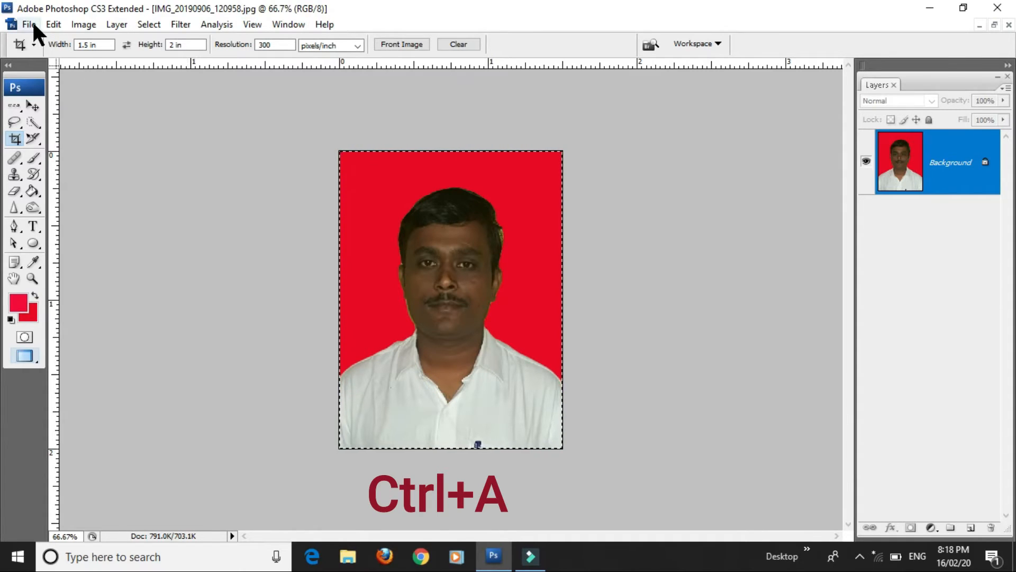
pyautogui.click(53, 24)
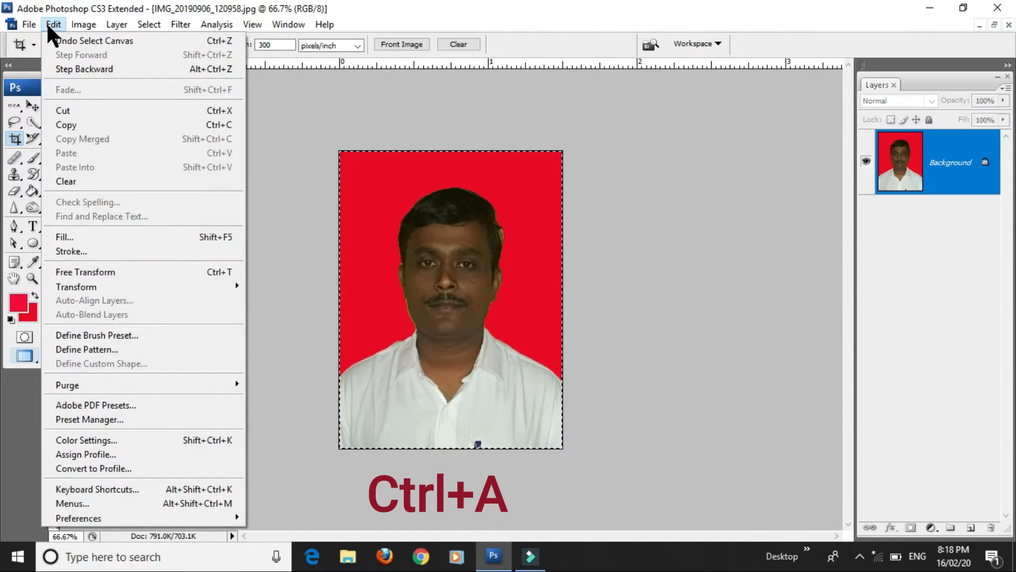
pyautogui.click(94, 246)
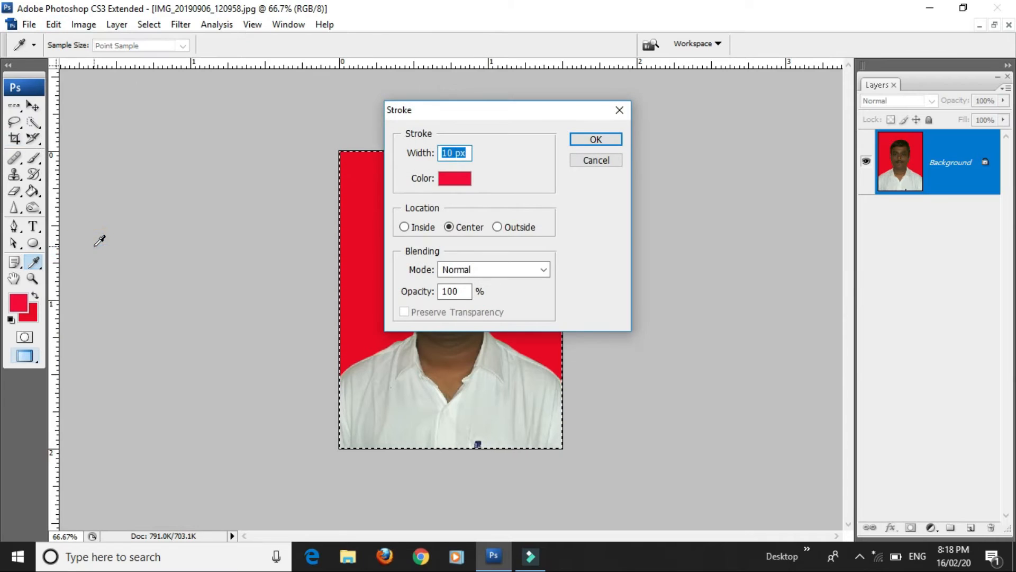
pyautogui.click(453, 178)
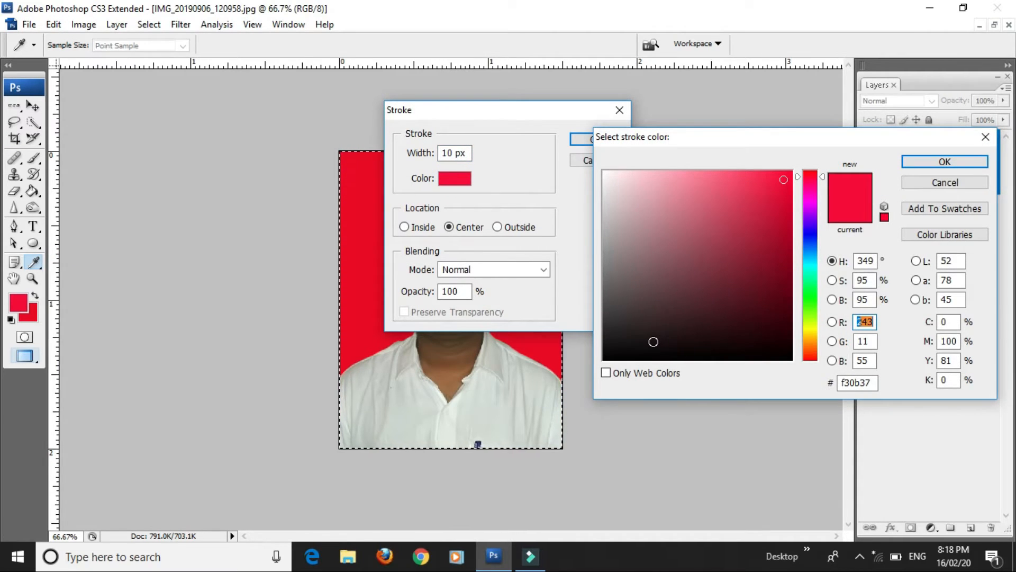
pyautogui.click(653, 341)
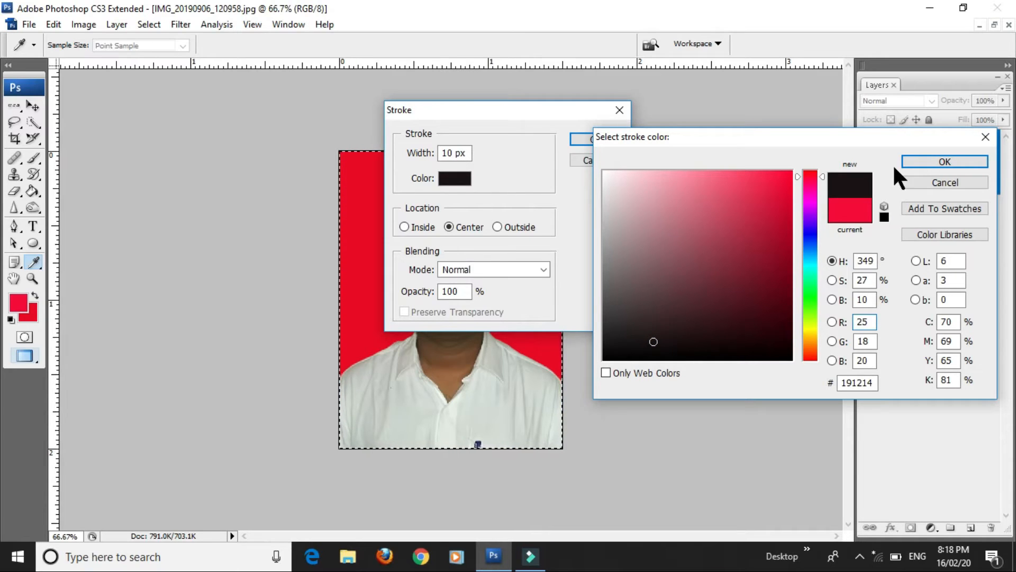
pyautogui.click(941, 161)
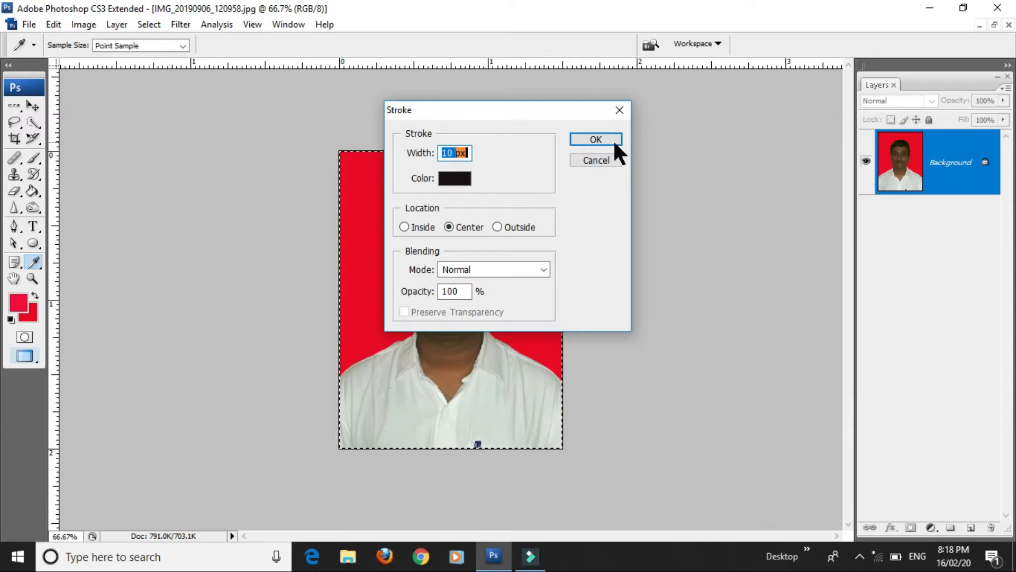
pyautogui.click(581, 133)
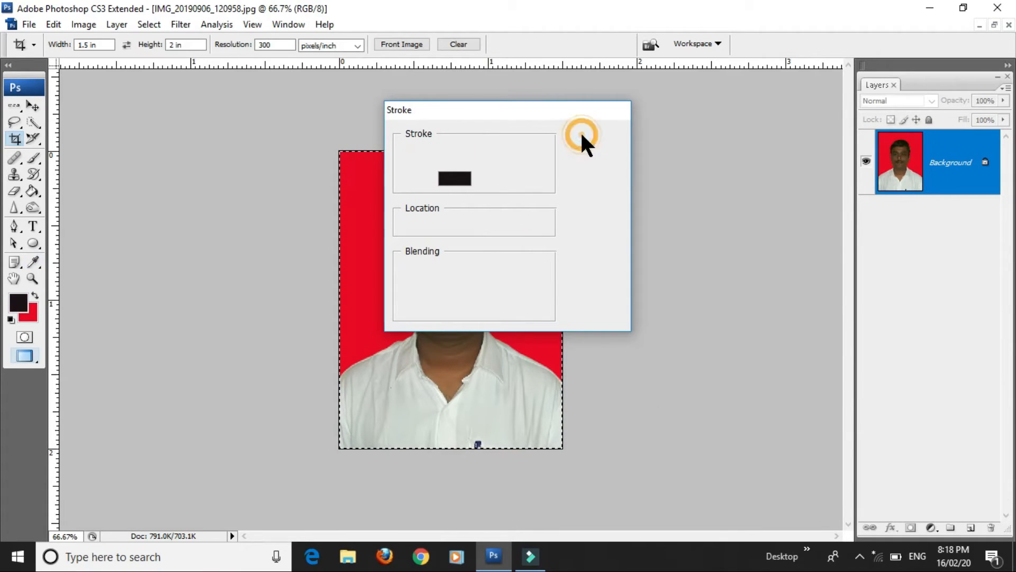
pyautogui.click(641, 212)
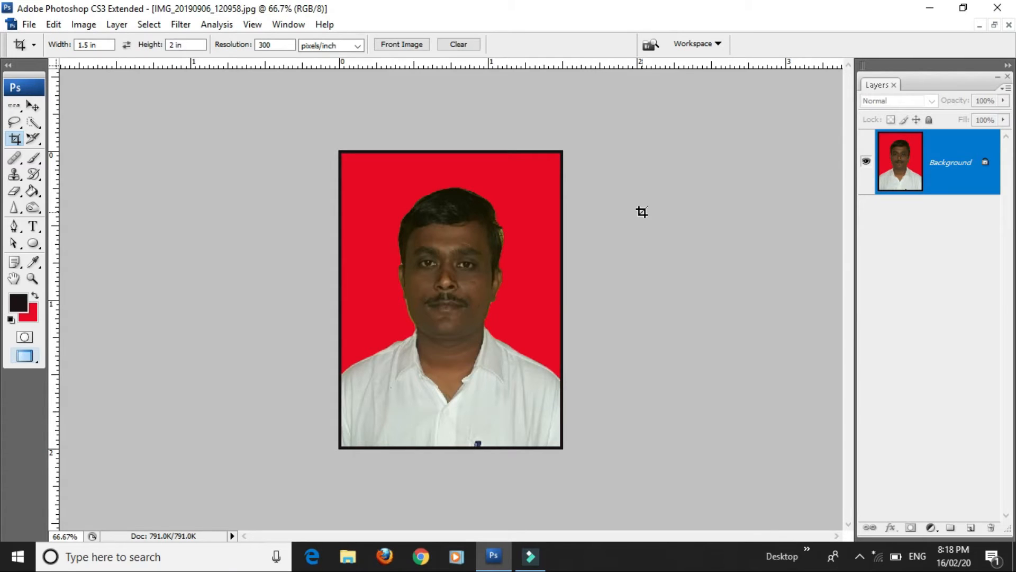
# Step: Brighten the photo with a Curves adjustment on the RGB channel, raising input 108 to output 159
pyautogui.hotkey('ctrl', 'm')
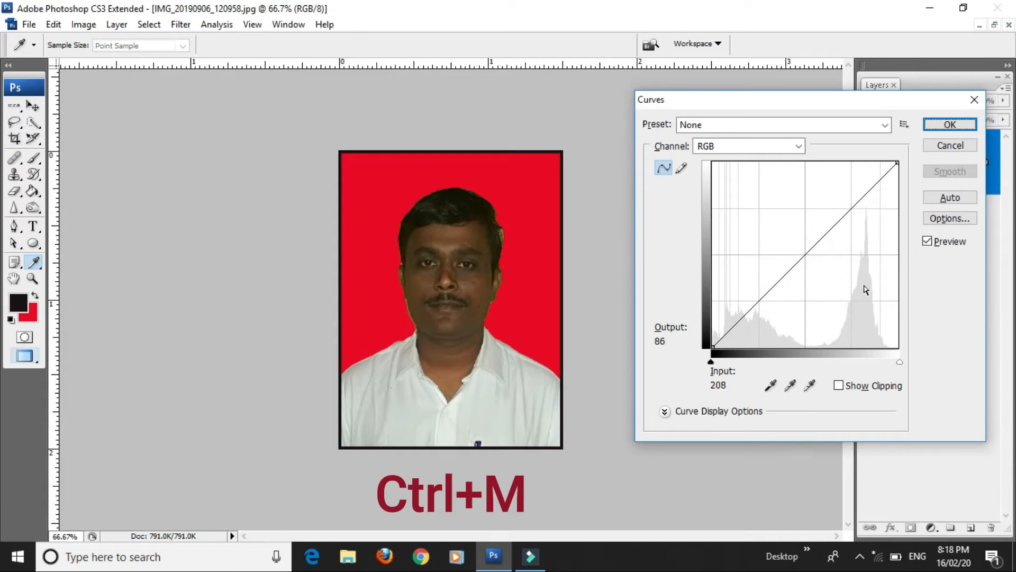
pyautogui.moveTo(804, 255); pyautogui.dragTo(790, 232)
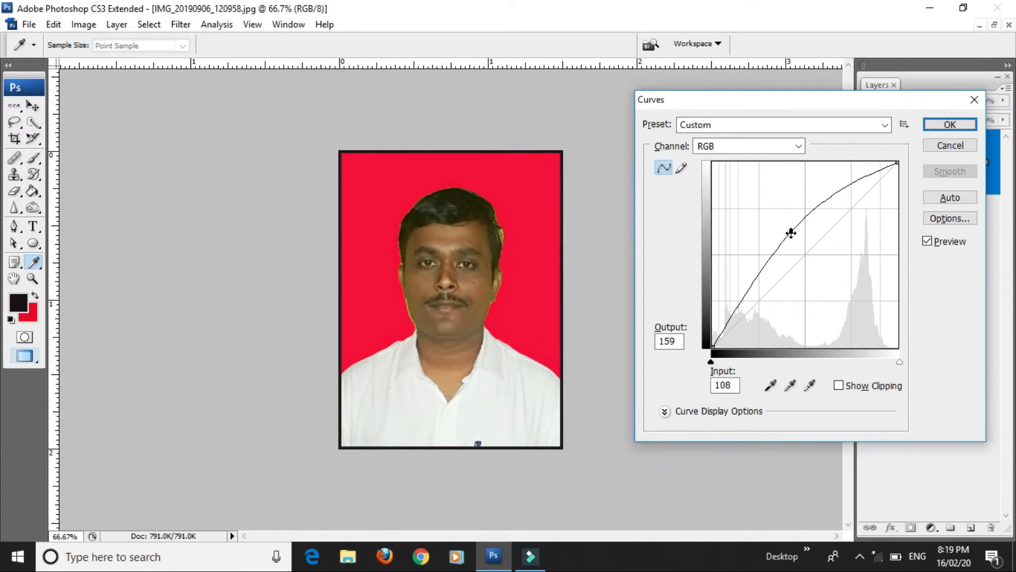
pyautogui.click(945, 122)
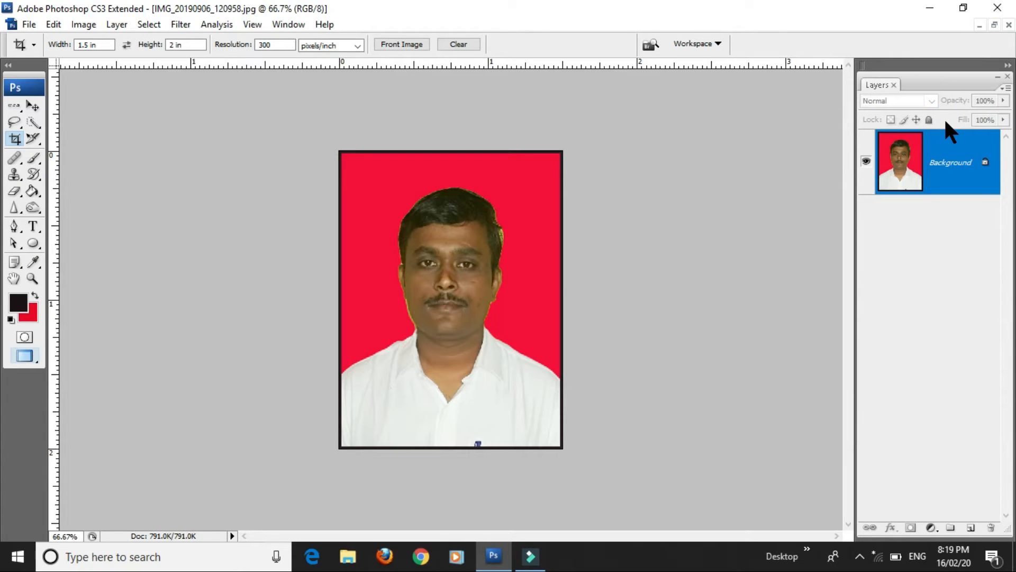
# Step: Enlarge the canvas to 18 x 10 inches with a white extension, anchoring the photo in the upper-left corner
pyautogui.hotkey('ctrl', '-')
pyautogui.hotkey('ctrl', '-')
pyautogui.hotkey('ctrl', '-')
pyautogui.hotkey('ctrl', '-')
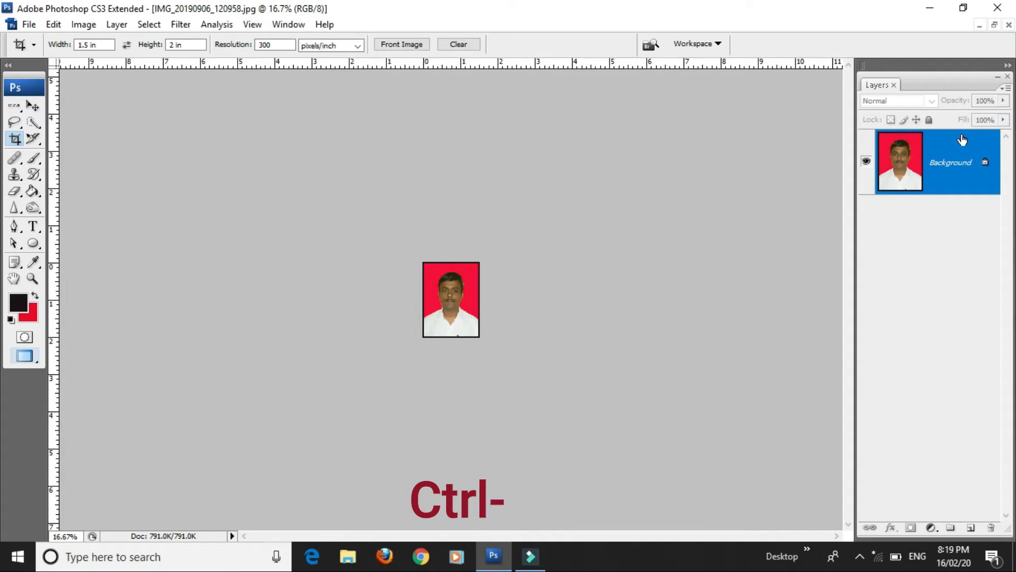
pyautogui.click(84, 26)
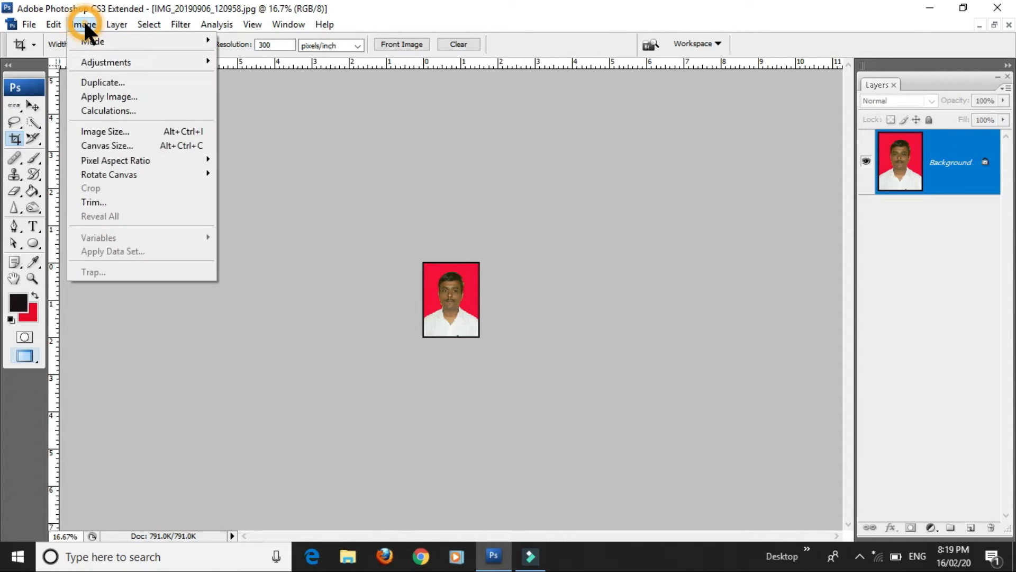
pyautogui.click(121, 146)
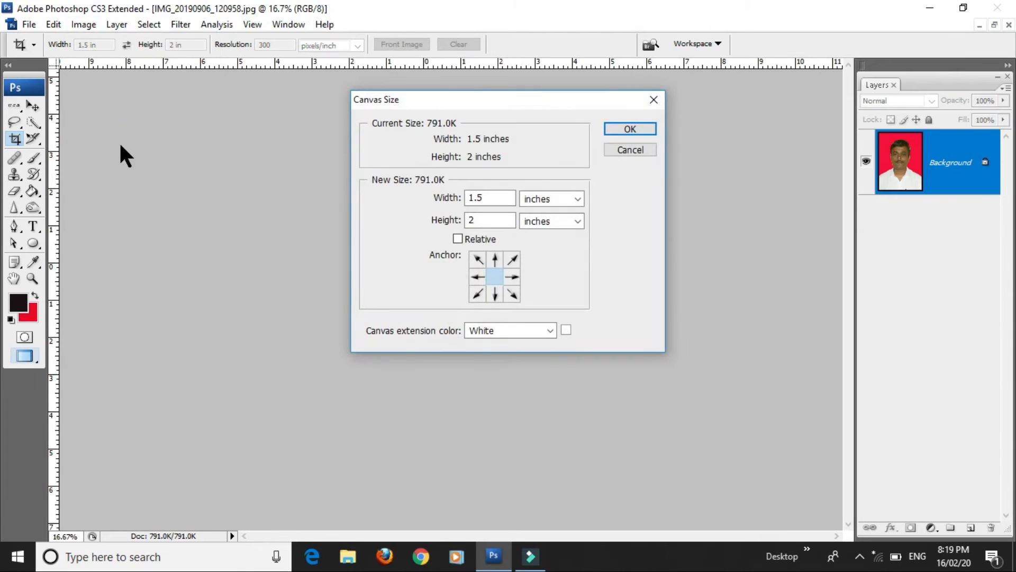
pyautogui.click(487, 197)
pyautogui.press('BackSpace')
pyautogui.press('BackSpace')
pyautogui.press('BackSpace')
pyautogui.write('18')
pyautogui.click(479, 220)
pyautogui.press('BackSpace')
pyautogui.write('10')
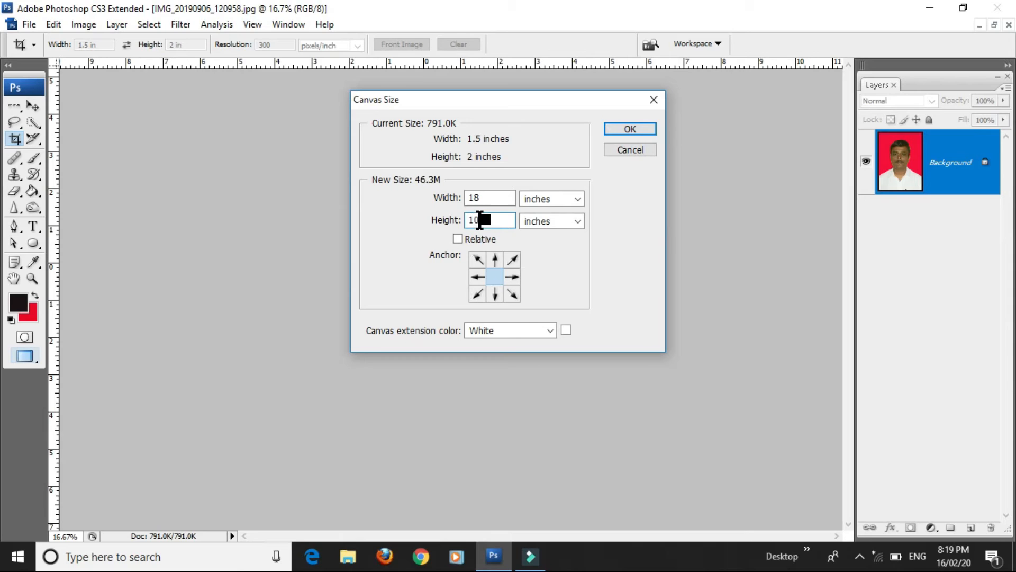
pyautogui.click(477, 258)
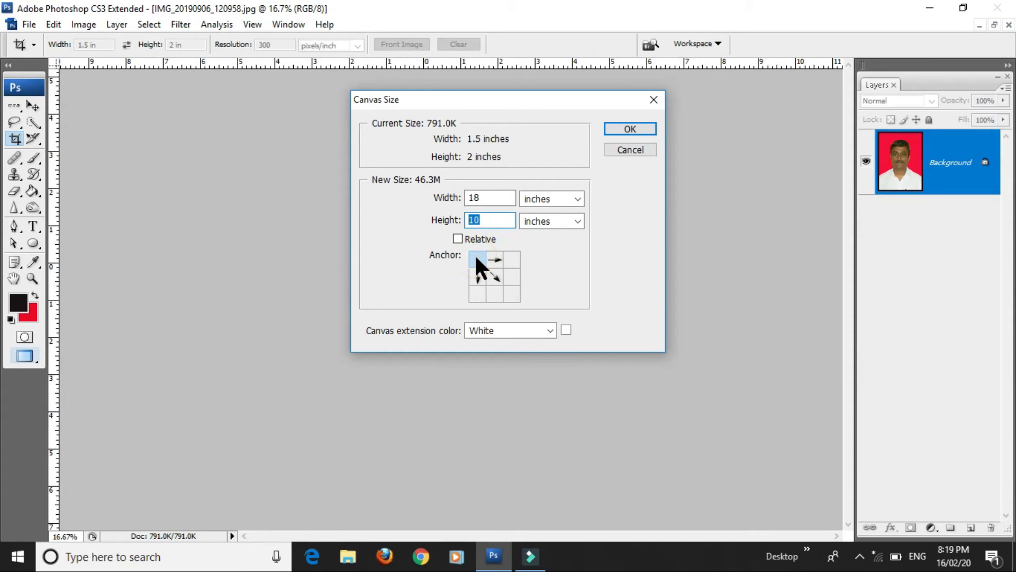
pyautogui.click(612, 128)
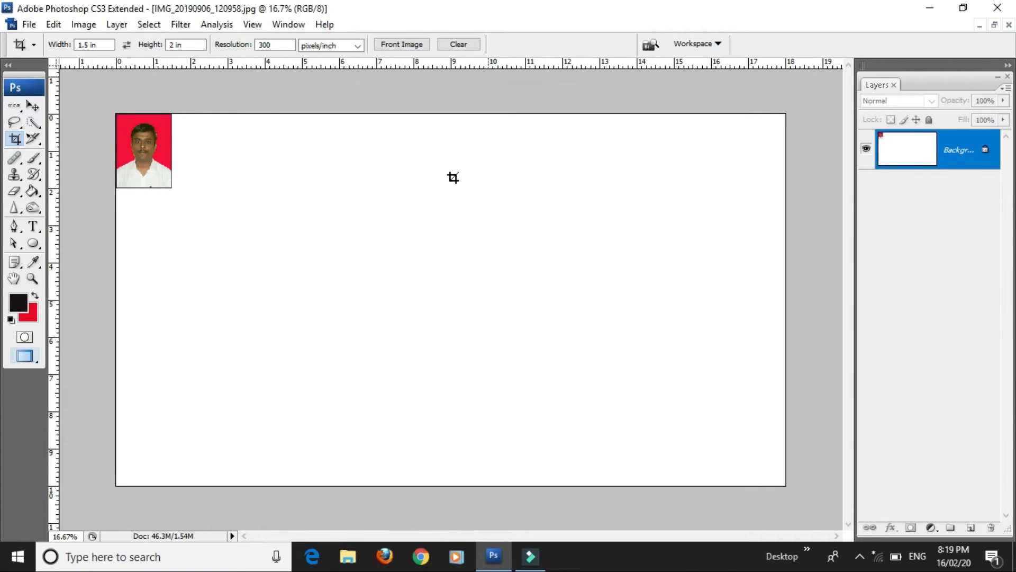
# Step: Duplicate the passport photo across the sheet's upper edge with the Move tool to form a row of six evenly spaced photos
pyautogui.click(33, 102)
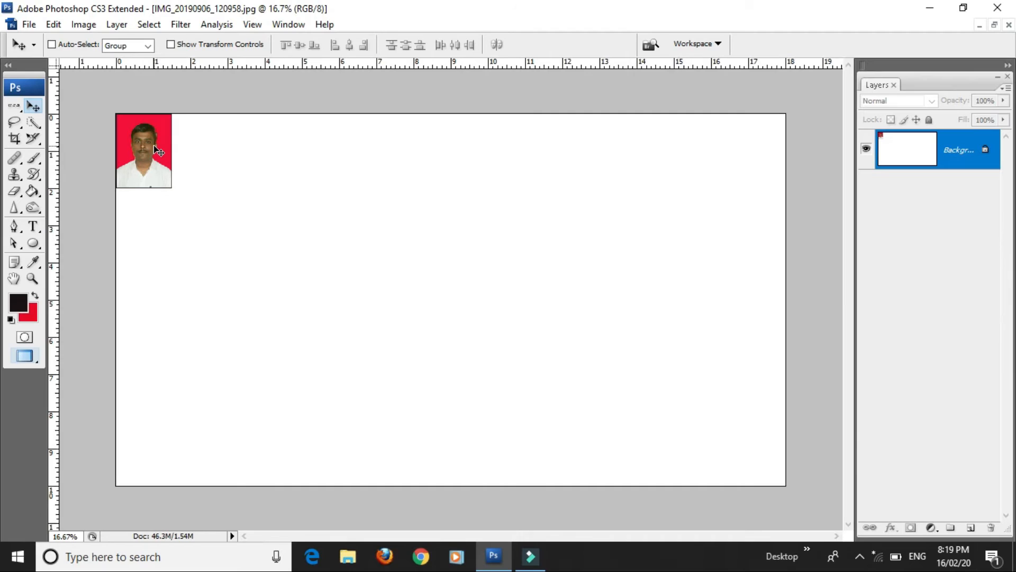
pyautogui.press('alt')
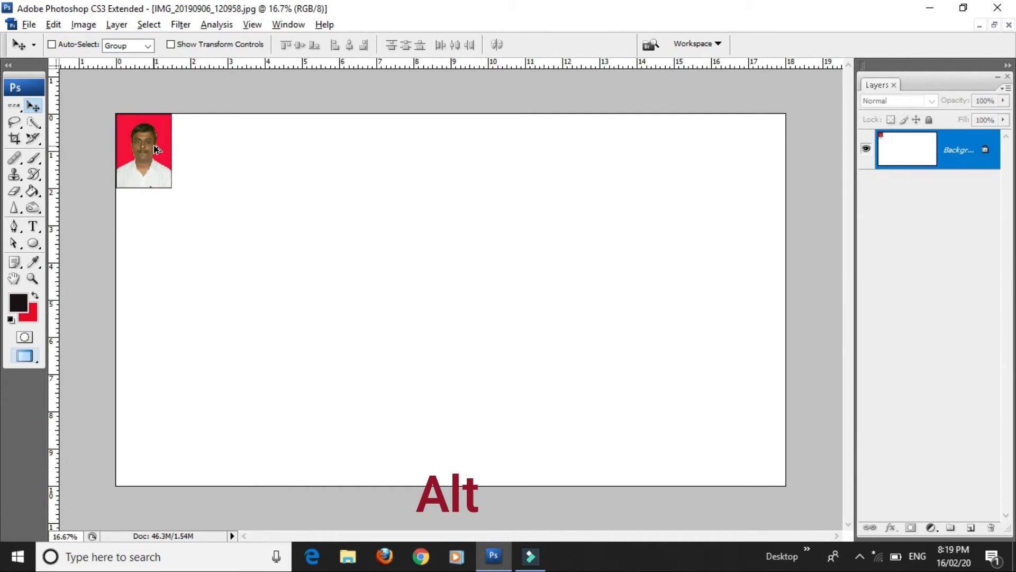
pyautogui.moveTo(154, 149); pyautogui.dragTo(285, 151)
pyautogui.moveTo(301, 151); pyautogui.dragTo(485, 145)
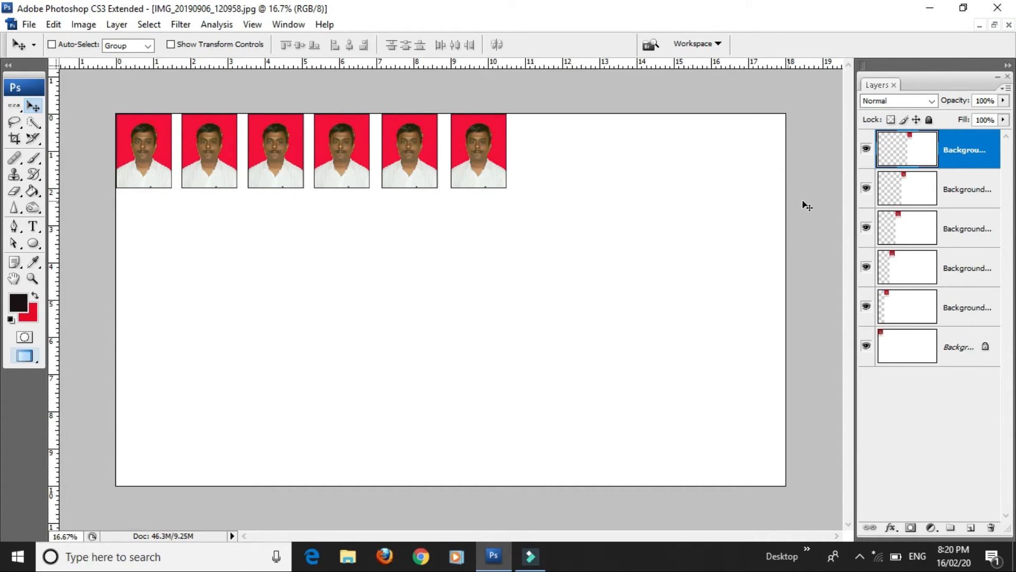
# Step: Select all six photo layers and duplicate the row downward three times to make four evenly spaced rows
pyautogui.keyDown('shift'); pyautogui.click(965, 195); pyautogui.keyUp('shift')
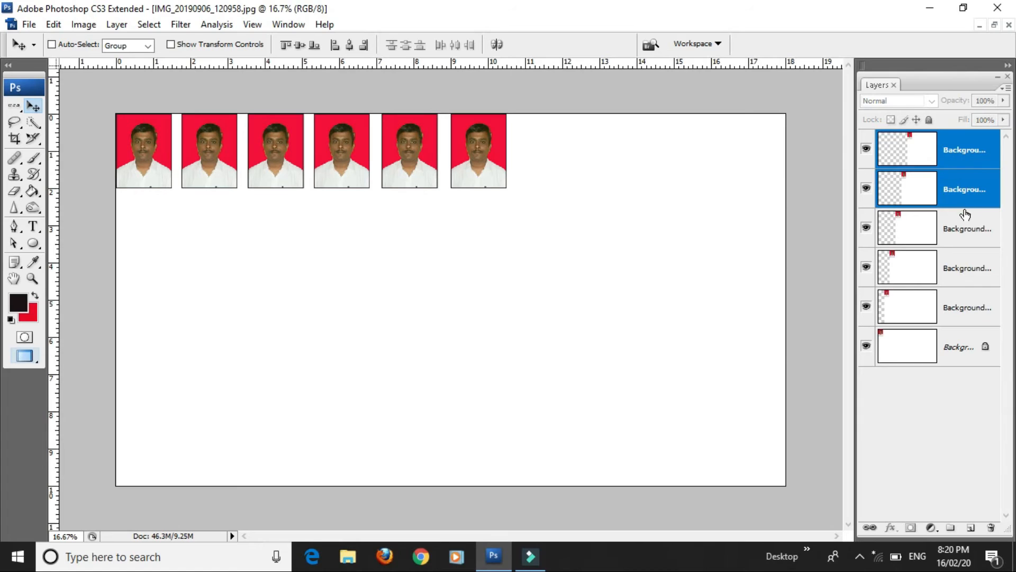
pyautogui.keyDown('shift'); pyautogui.click(964, 228); pyautogui.keyUp('shift')
pyautogui.keyDown('shift'); pyautogui.click(960, 269); pyautogui.keyUp('shift')
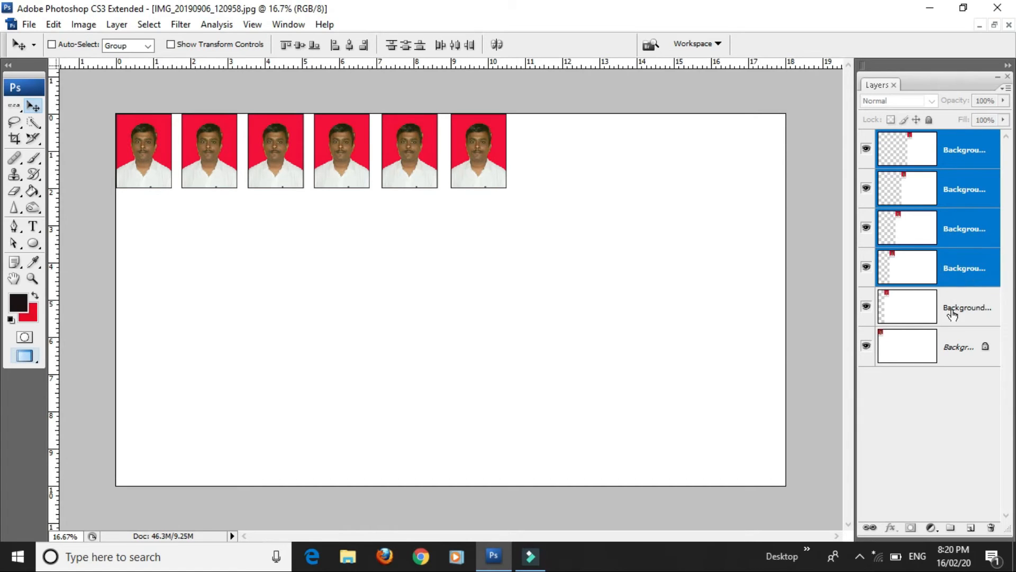
pyautogui.keyDown('shift'); pyautogui.click(952, 313); pyautogui.keyUp('shift')
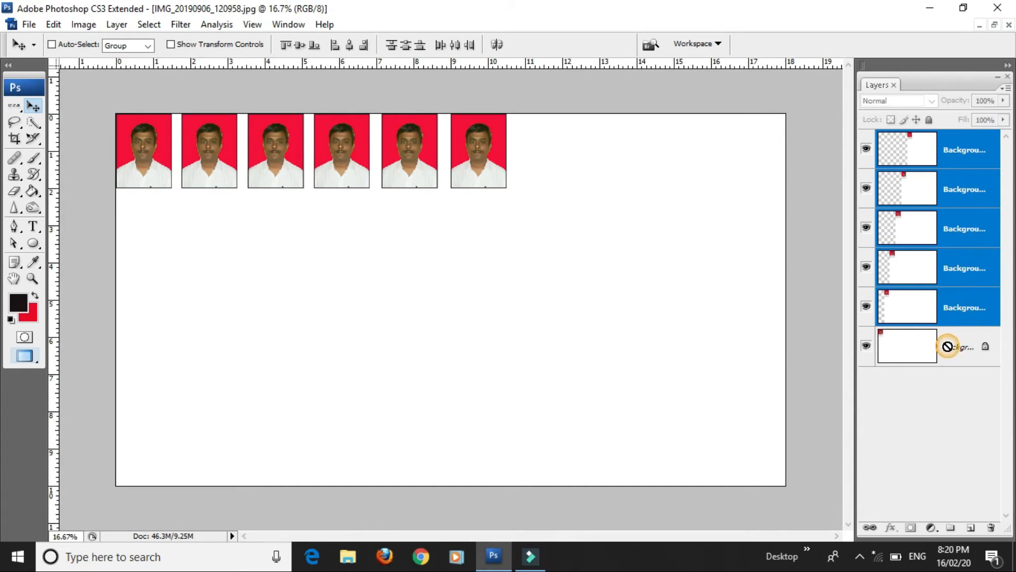
pyautogui.keyDown('shift'); pyautogui.click(947, 346); pyautogui.keyUp('shift')
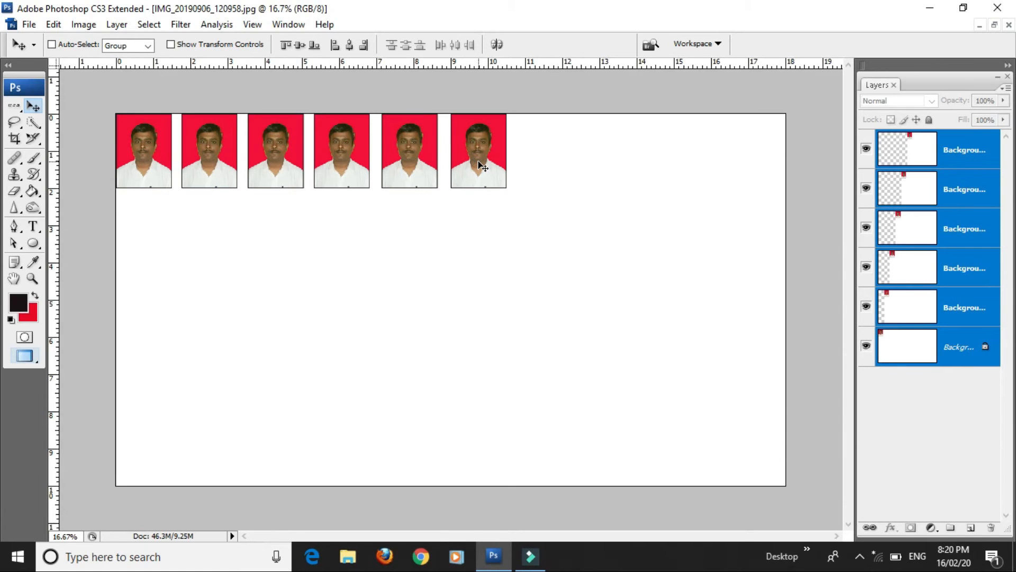
pyautogui.moveTo(479, 165); pyautogui.dragTo(482, 251)
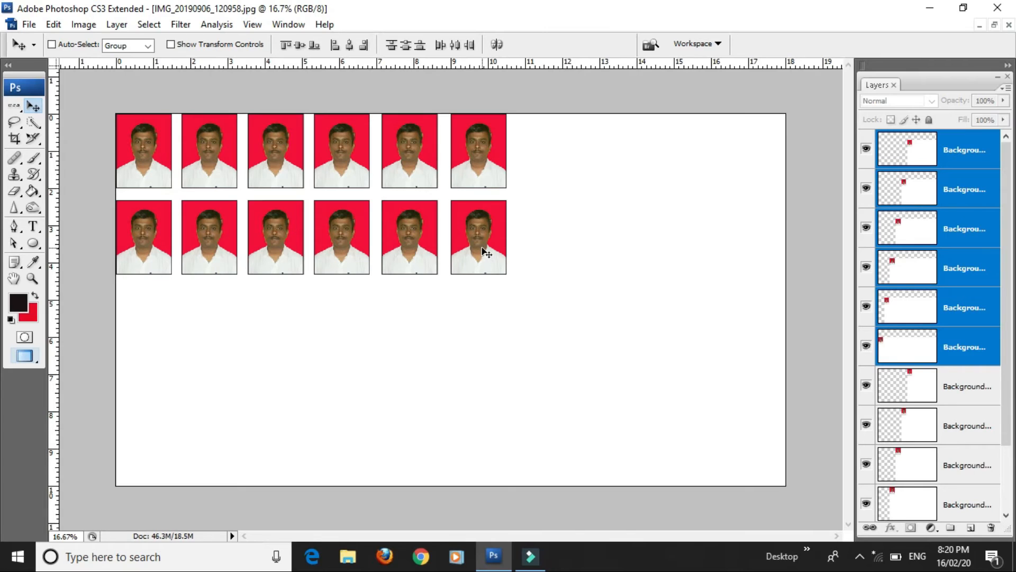
pyautogui.press('alt')
pyautogui.moveTo(483, 251); pyautogui.dragTo(484, 419)
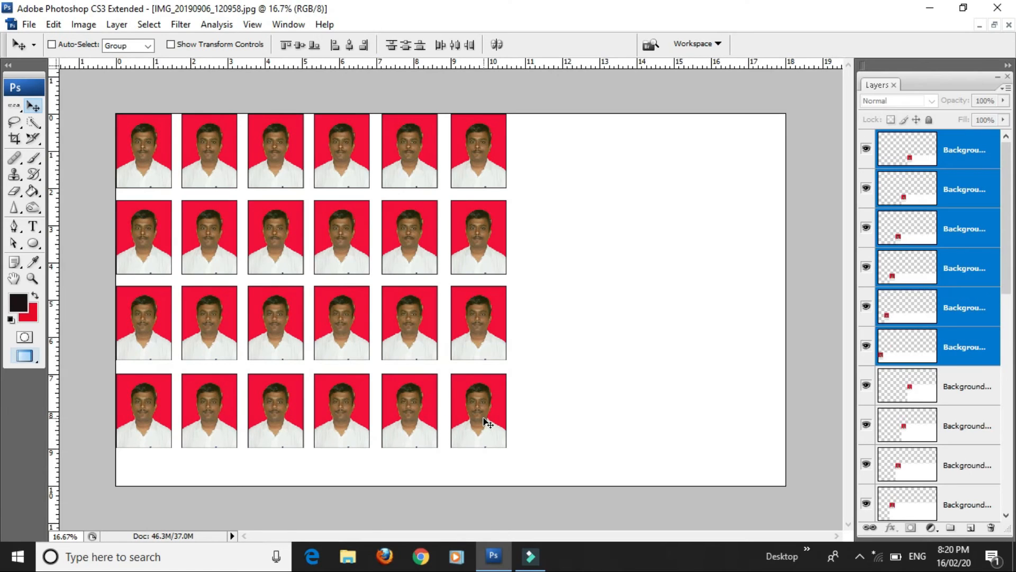
# Step: Set up the print page as A4 210 x 297 mm with Epson Premium Glossy paper
pyautogui.hotkey('ctrl', 'p')
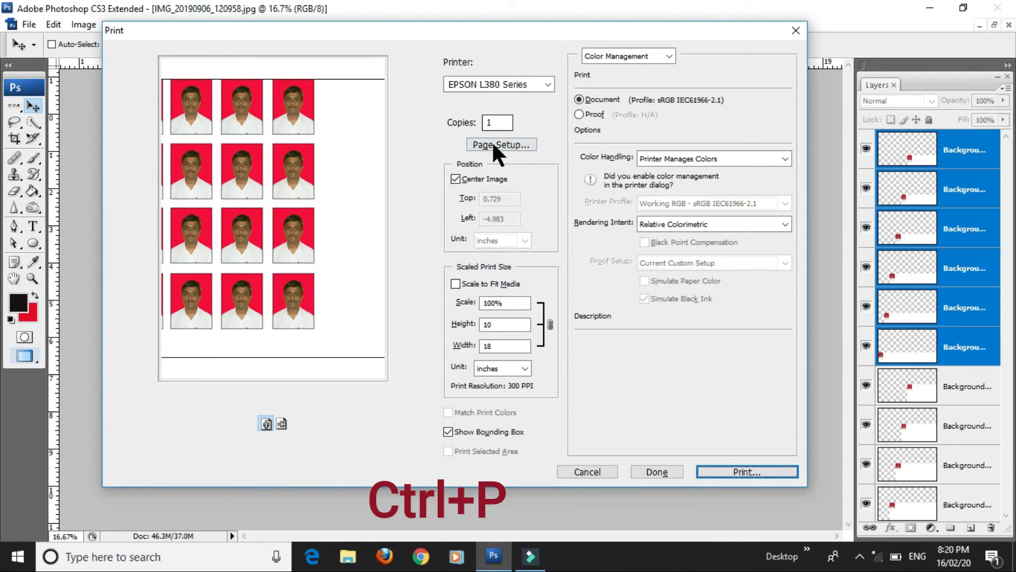
pyautogui.click(491, 141)
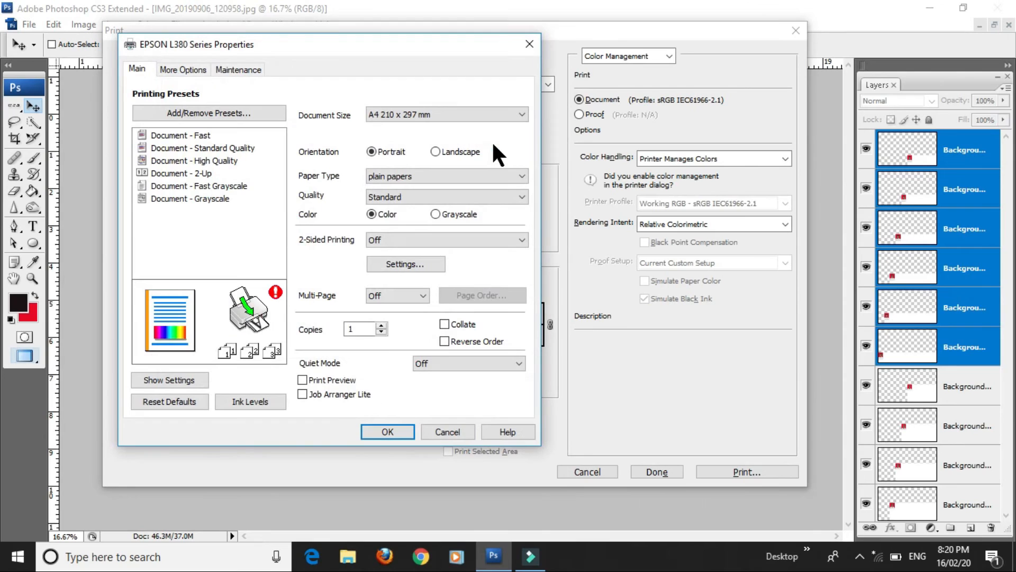
pyautogui.click(468, 110)
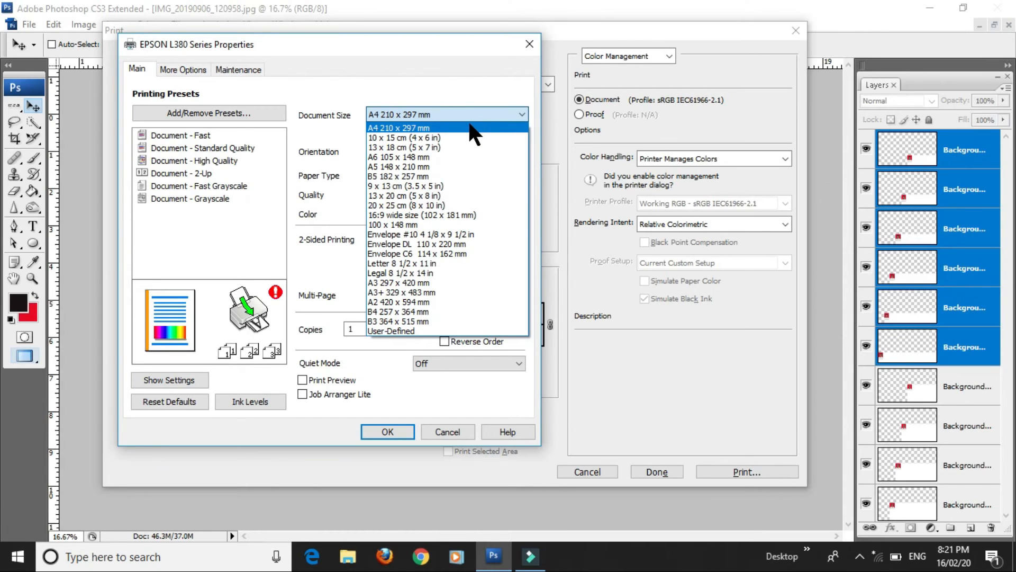
pyautogui.click(469, 126)
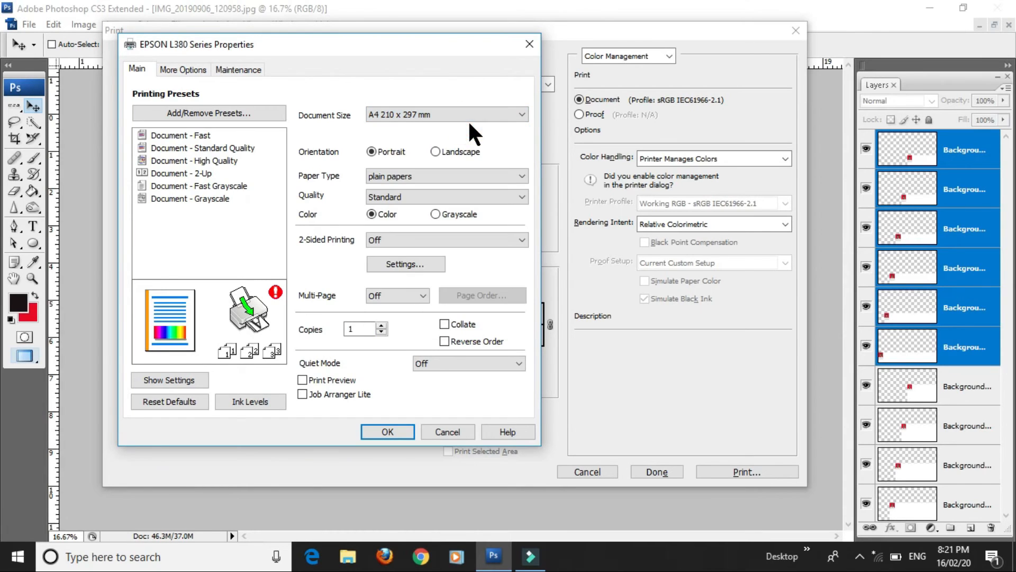
pyautogui.click(380, 173)
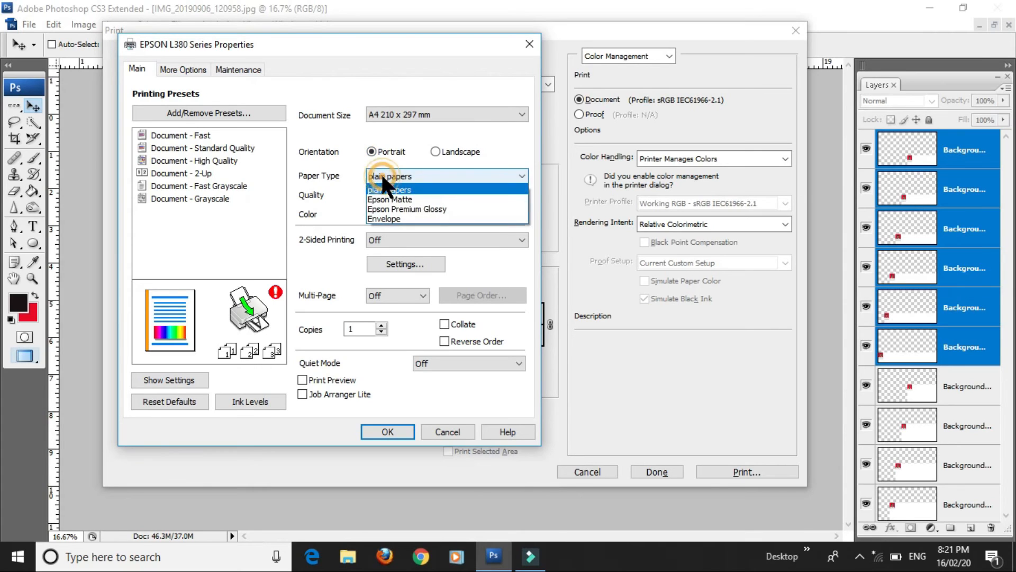
pyautogui.click(384, 208)
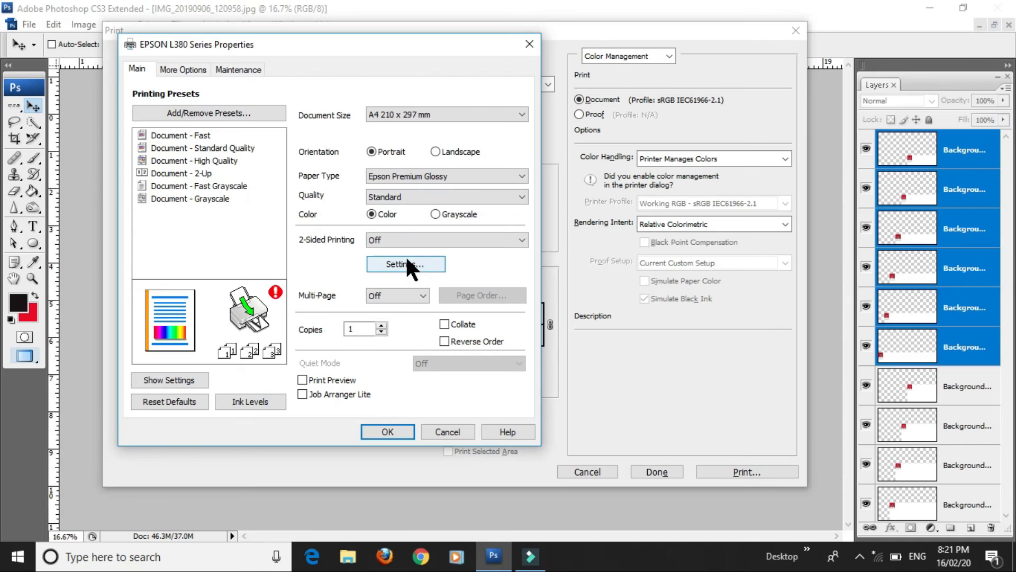
pyautogui.click(372, 428)
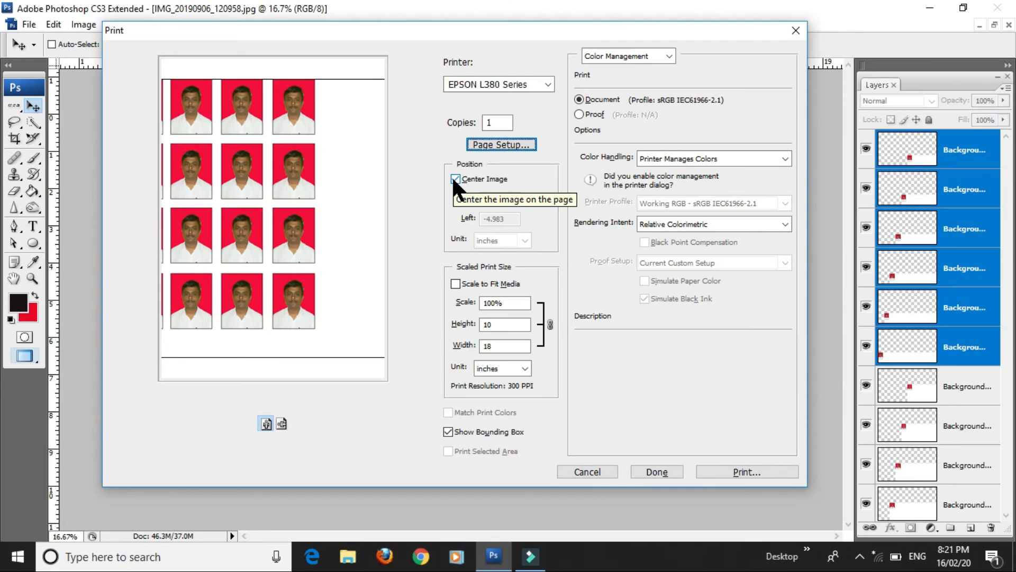
# Step: Turn off image centring for the print and shrink the sheet to a scale of about 71%
pyautogui.click(453, 178)
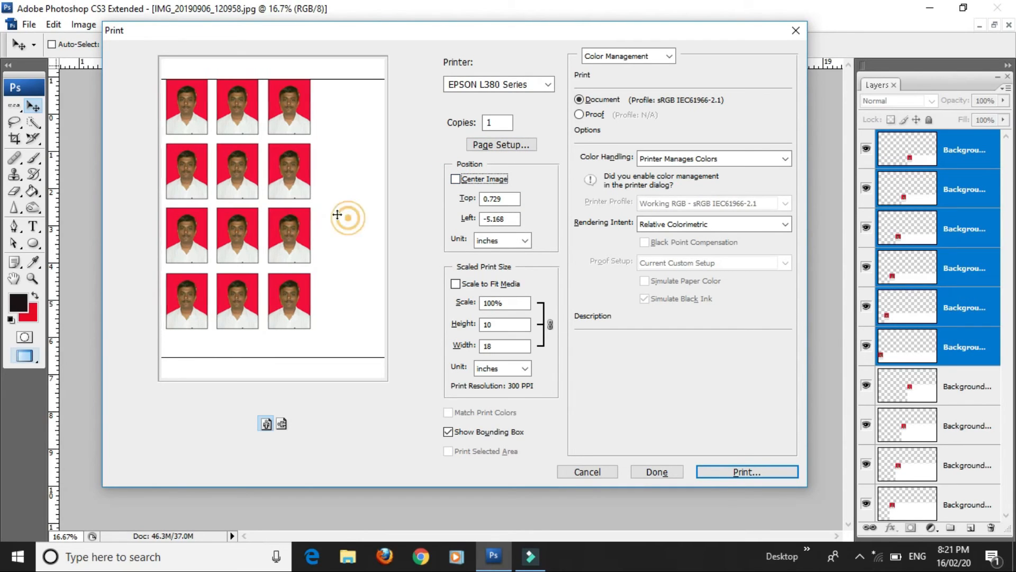
pyautogui.moveTo(345, 215); pyautogui.dragTo(245, 160)
pyautogui.moveTo(335, 238); pyautogui.dragTo(235, 205)
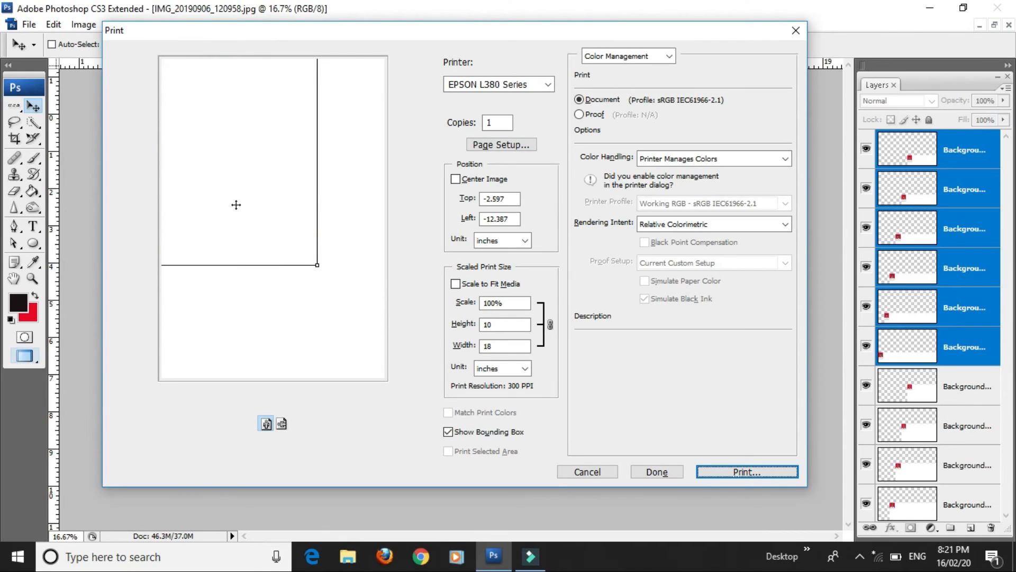
pyautogui.moveTo(316, 263); pyautogui.dragTo(219, 210)
pyautogui.moveTo(201, 166); pyautogui.dragTo(253, 250)
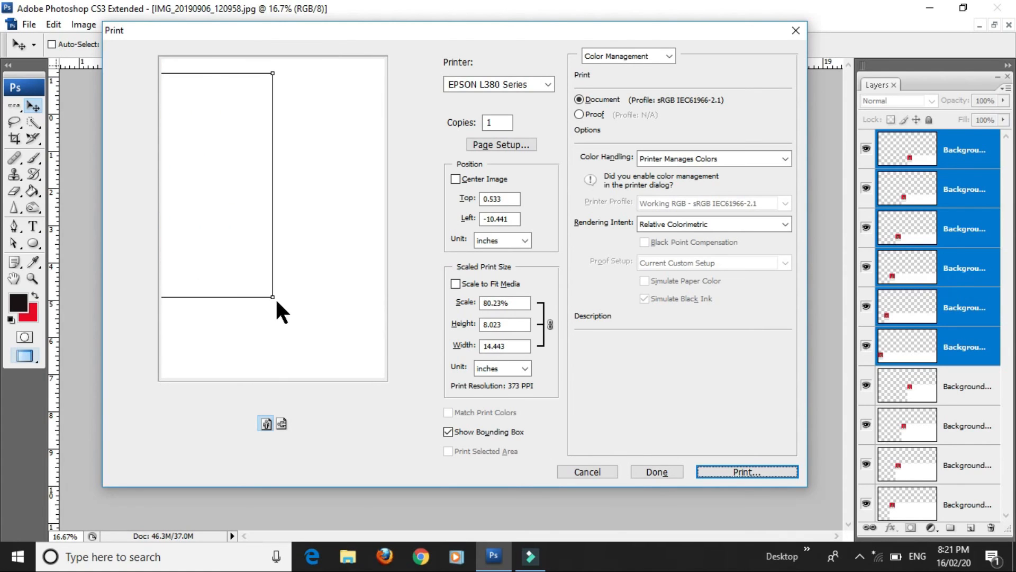
pyautogui.moveTo(270, 295); pyautogui.dragTo(228, 272)
pyautogui.moveTo(200, 230); pyautogui.dragTo(268, 213)
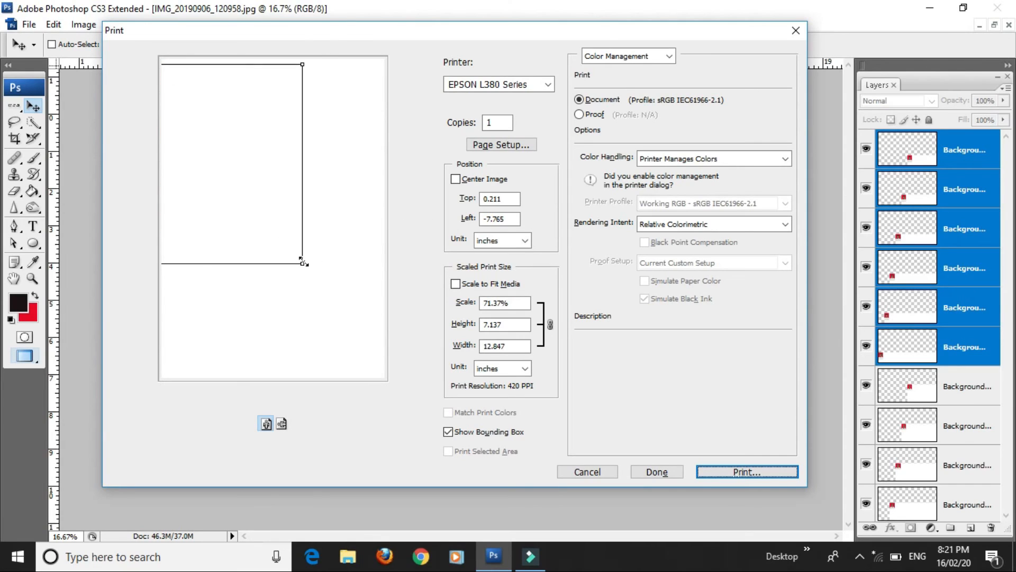
# Step: Scale the print to about 73.58%, position it about 0.079 in from the top and 0.123 in from the left, and start printing
pyautogui.moveTo(302, 263); pyautogui.dragTo(309, 268)
pyautogui.moveTo(223, 173); pyautogui.dragTo(262, 123)
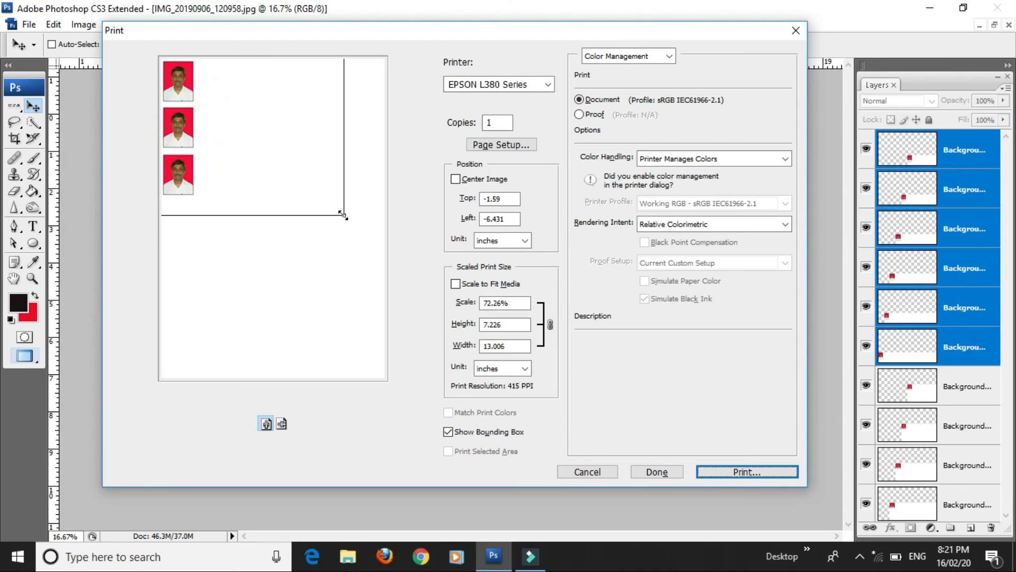
pyautogui.moveTo(344, 215); pyautogui.dragTo(360, 229)
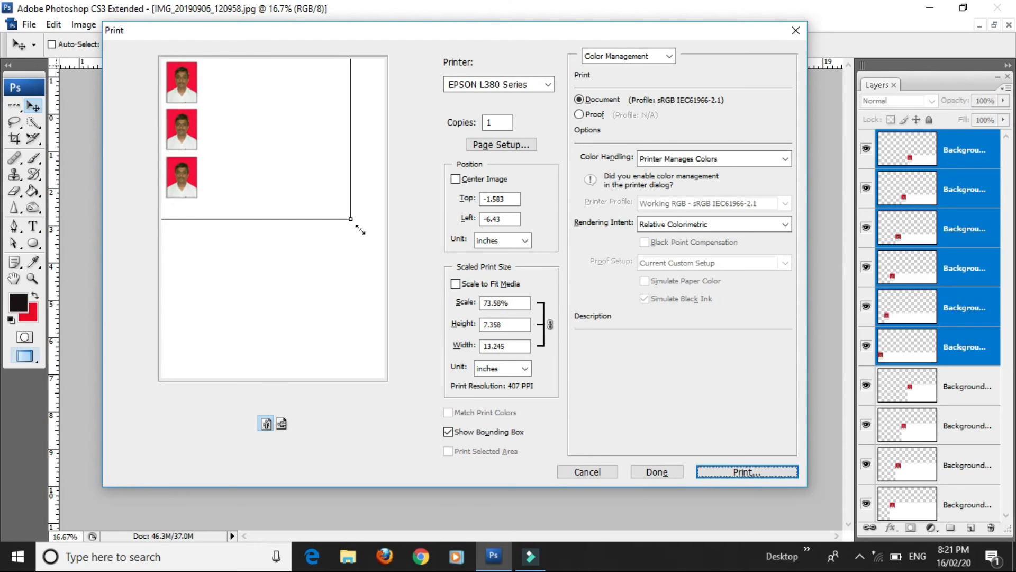
pyautogui.moveTo(172, 135); pyautogui.dragTo(355, 182)
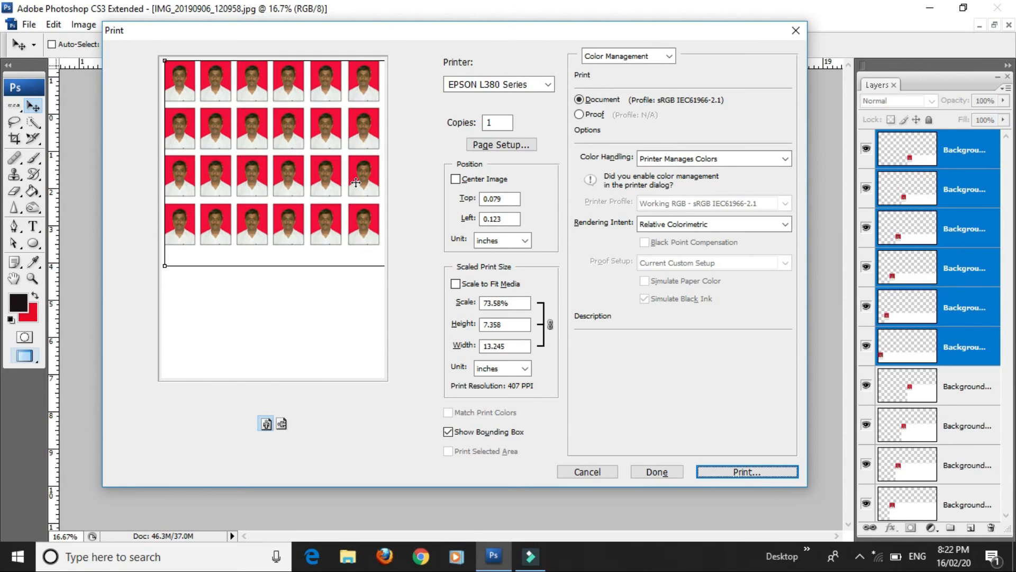
pyautogui.click(752, 471)
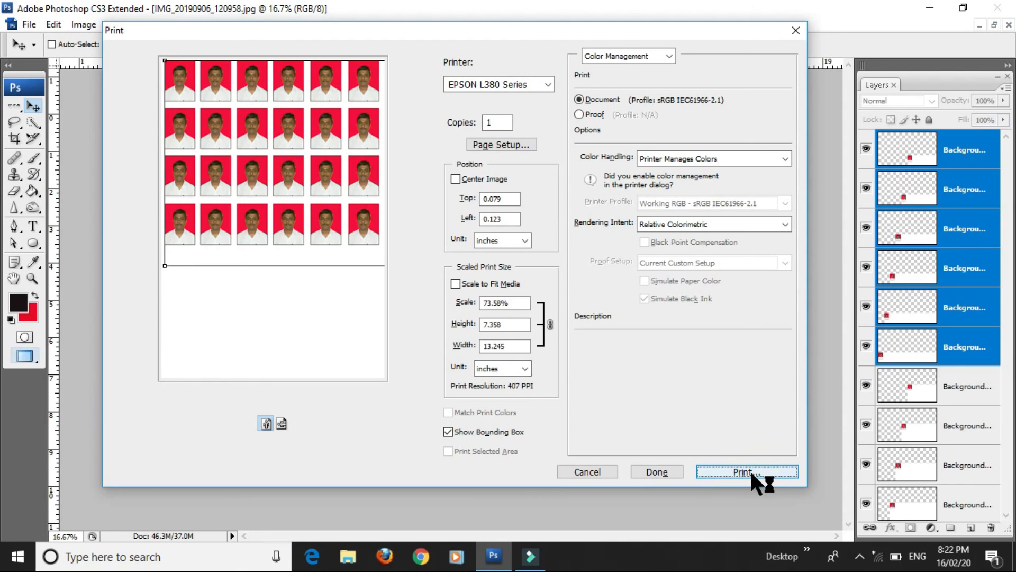